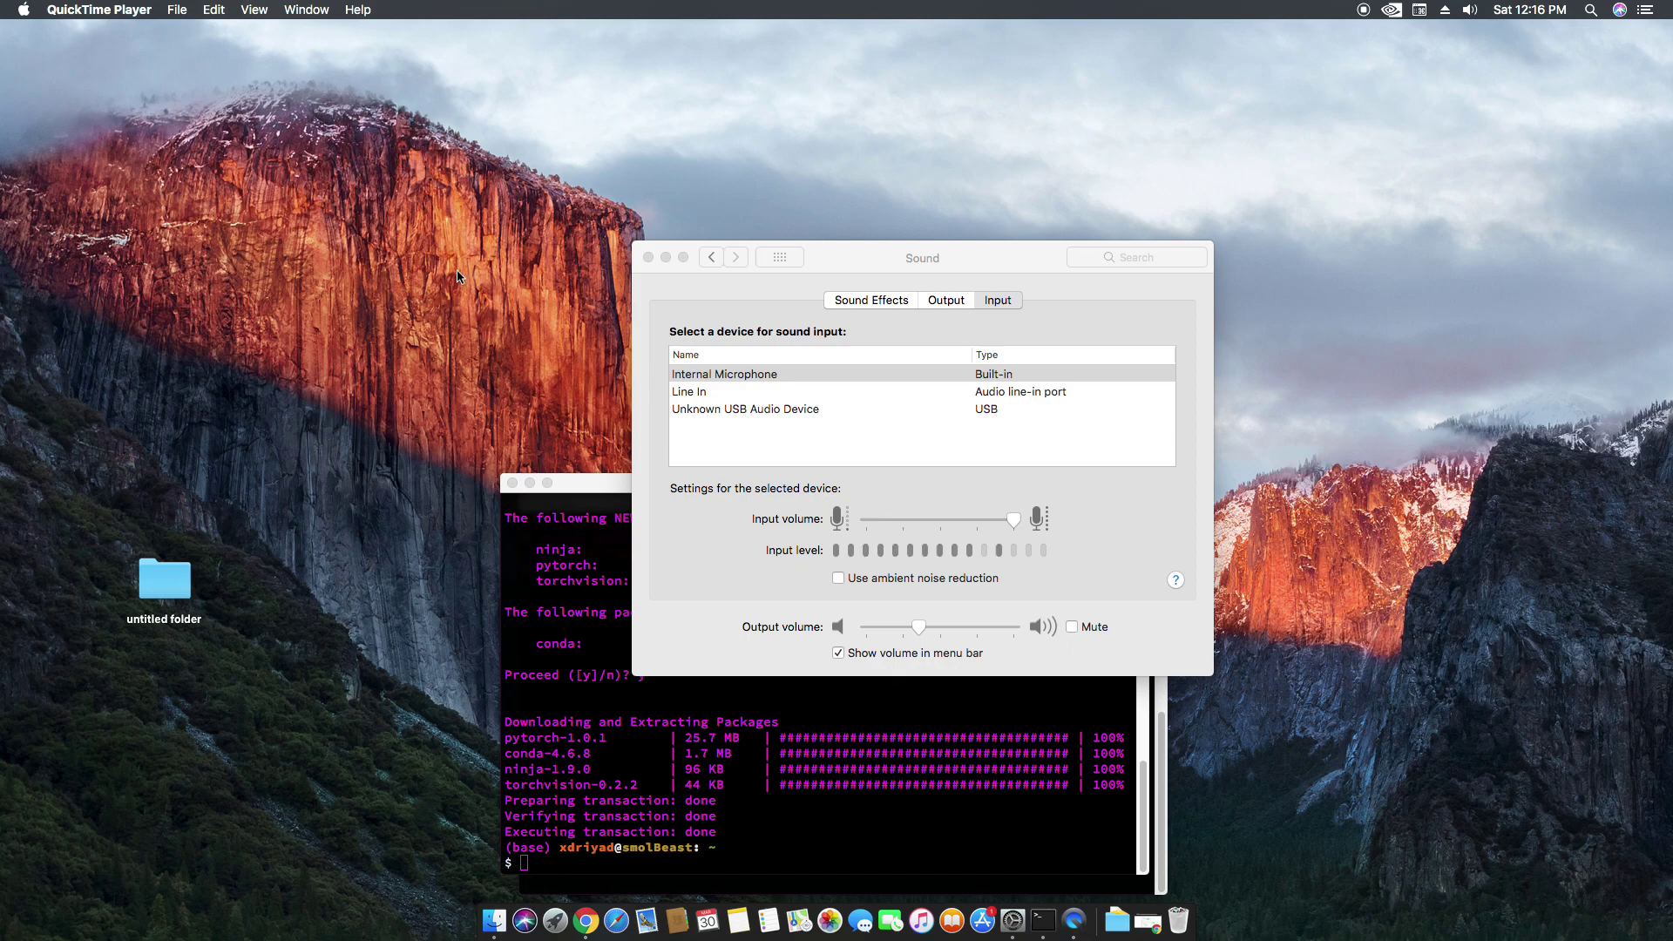
Minimize both Terminal windows, close the Sound settings pane, and return to the Finder desktop
{"action": "left_click_drag", "start_coordinate": [560, 486], "coordinate": [425, 438]}
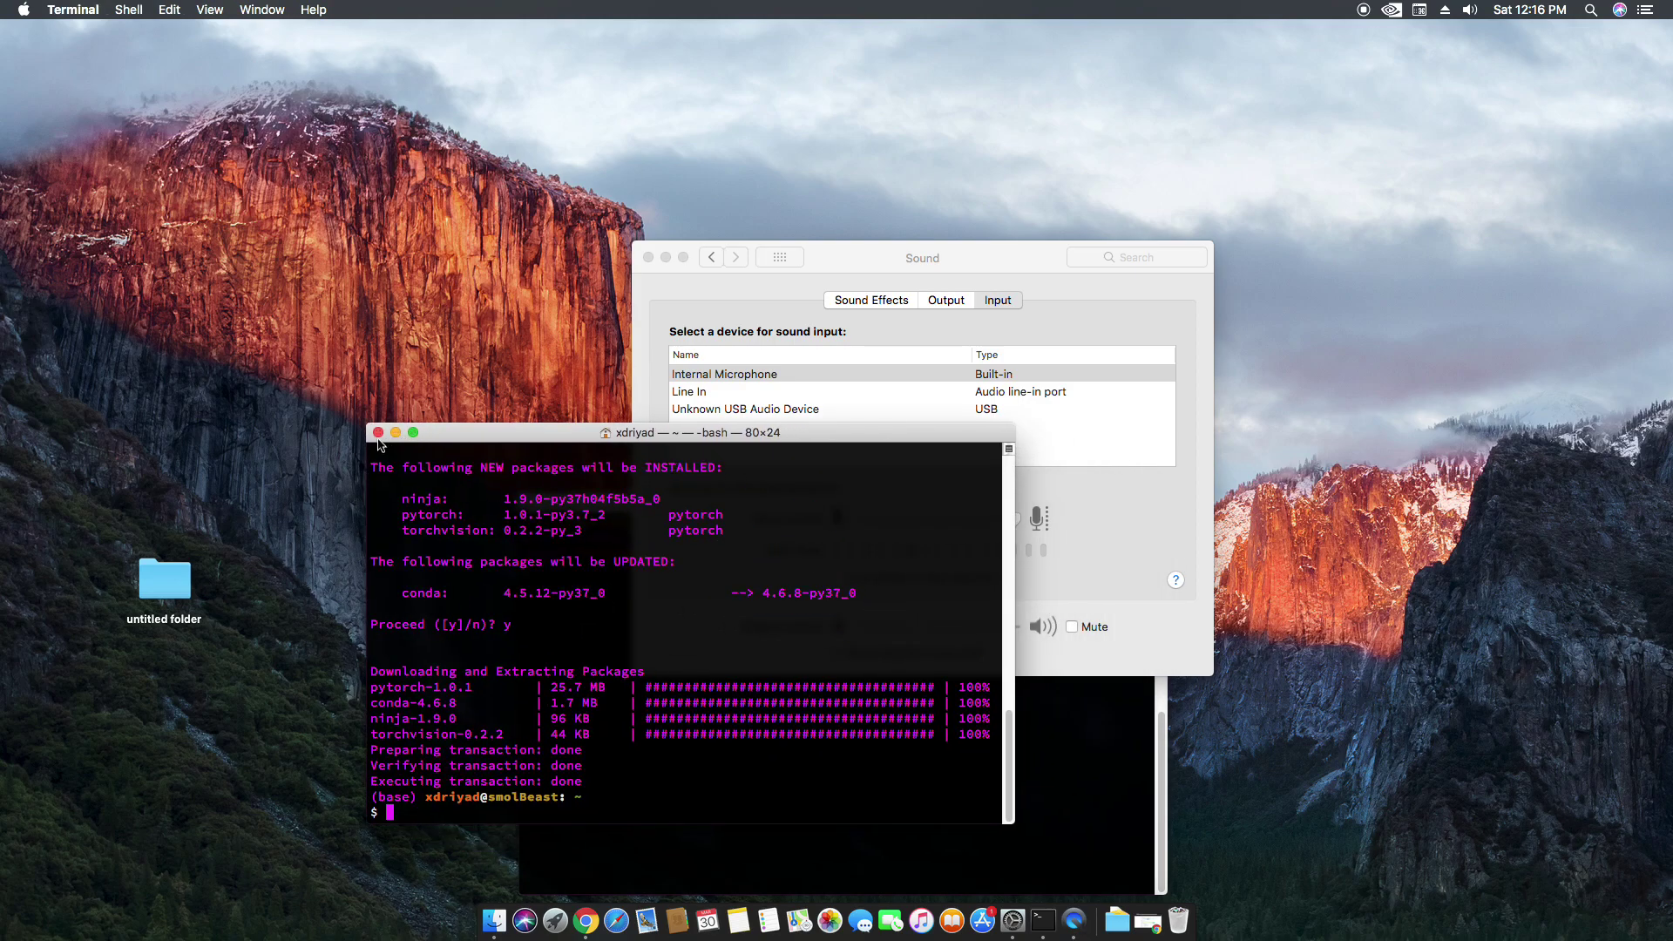
{"action": "left_click", "coordinate": [396, 433]}
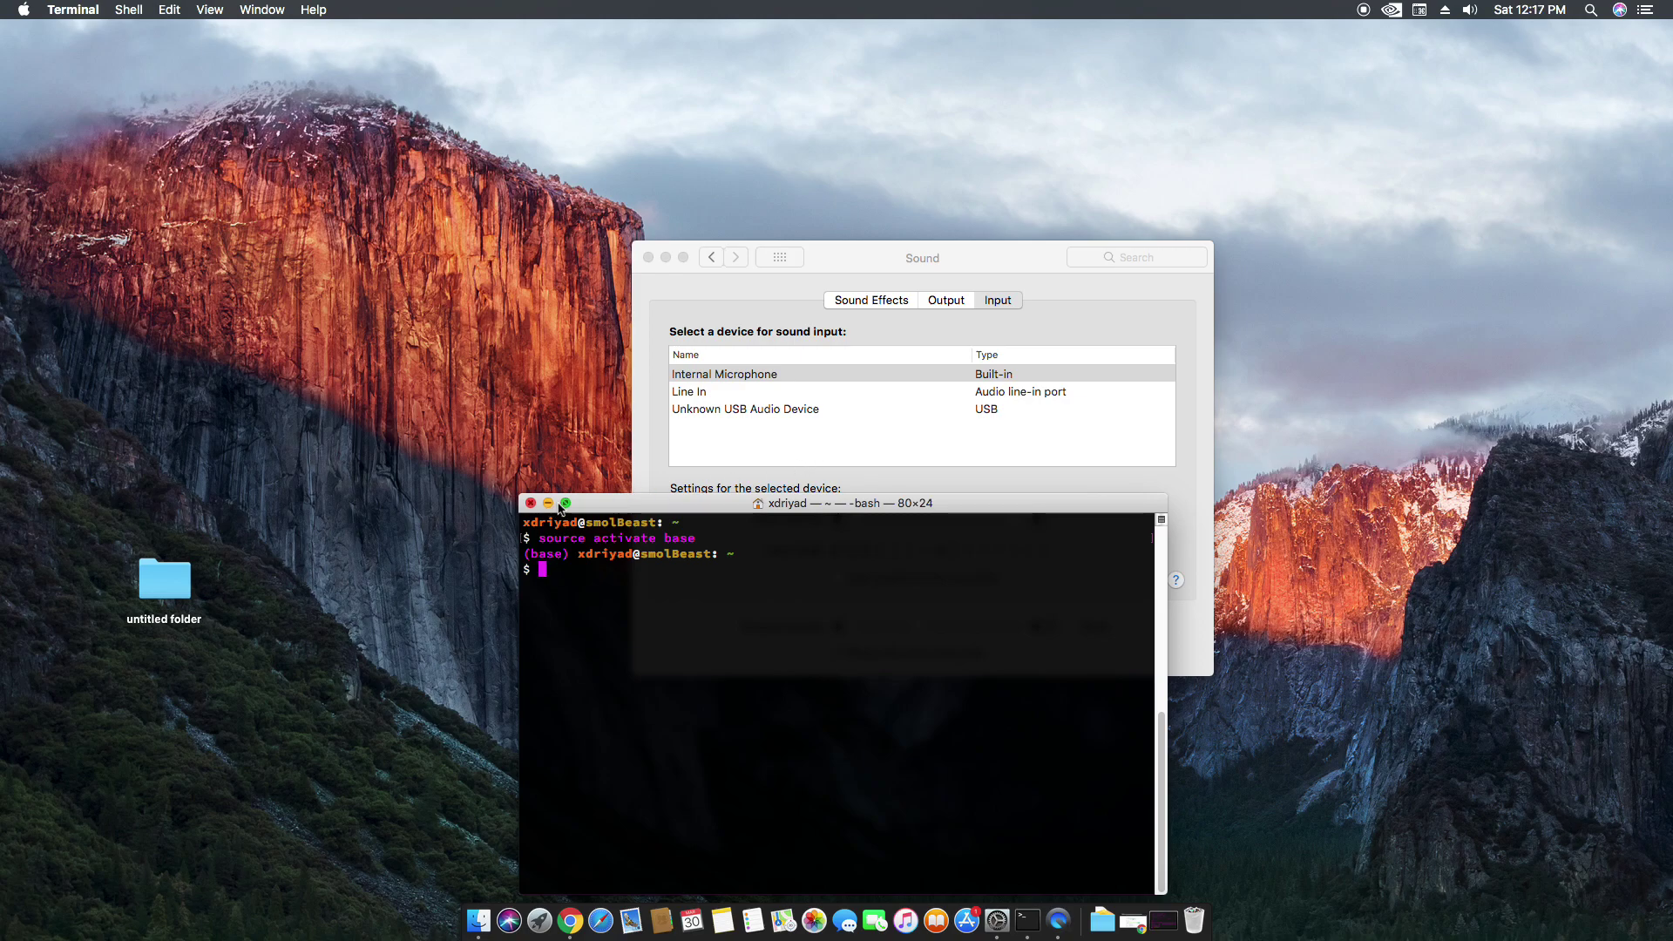
{"action": "left_click", "coordinate": [548, 503]}
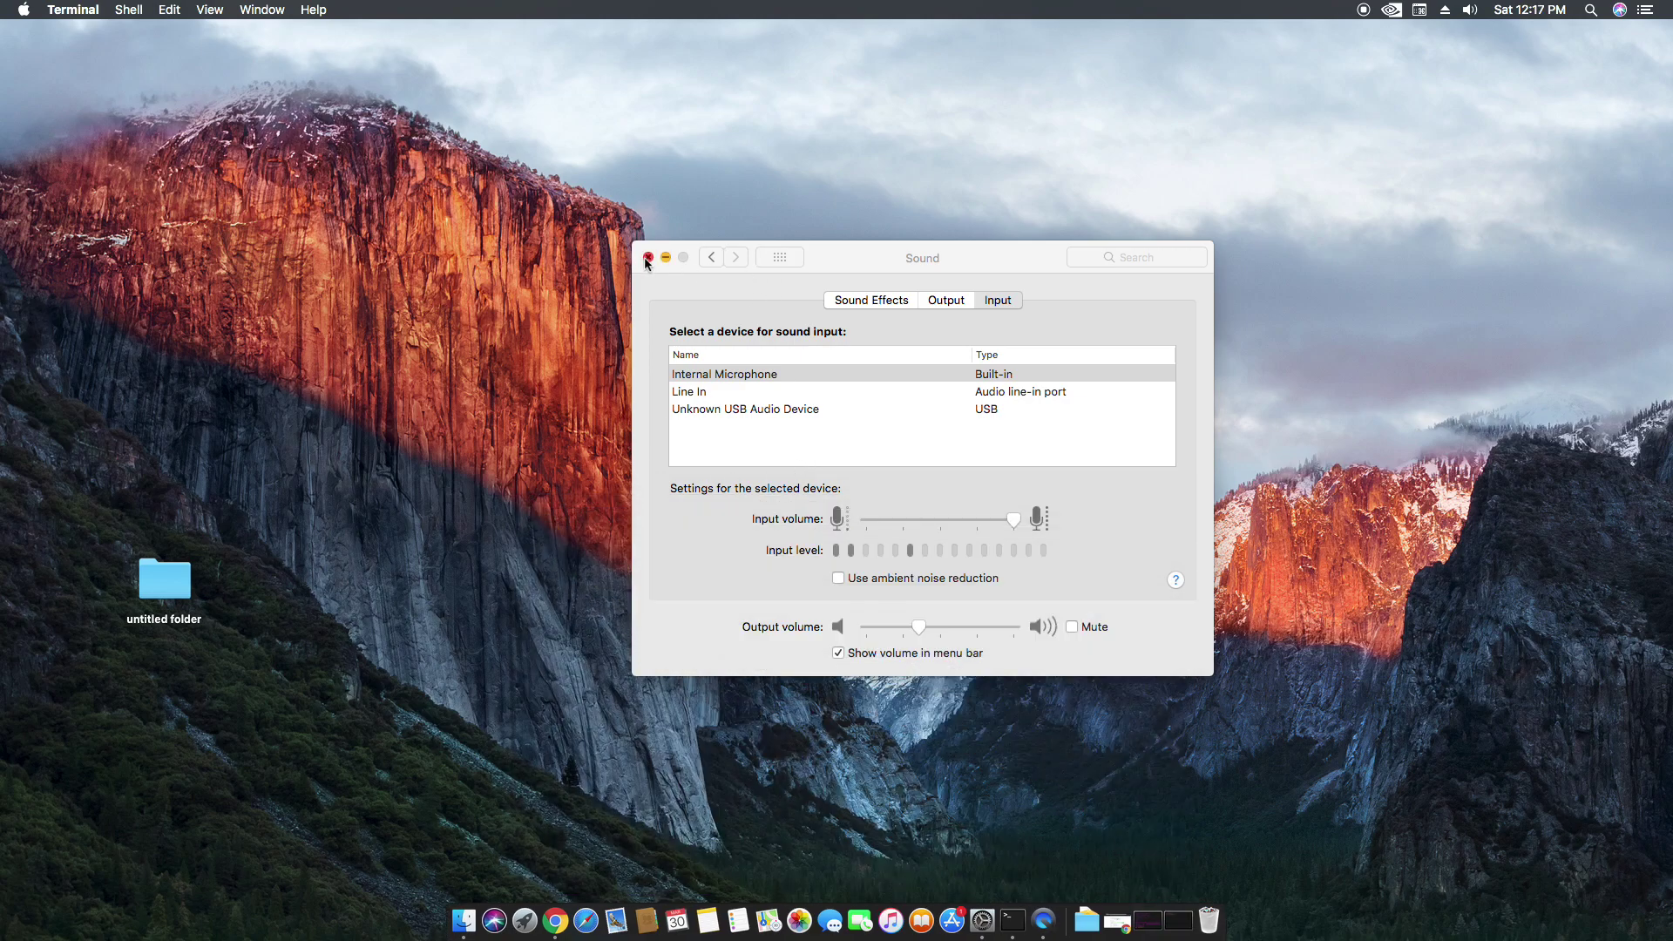
{"action": "left_click", "coordinate": [647, 258]}
{"action": "left_click", "coordinate": [100, 173]}
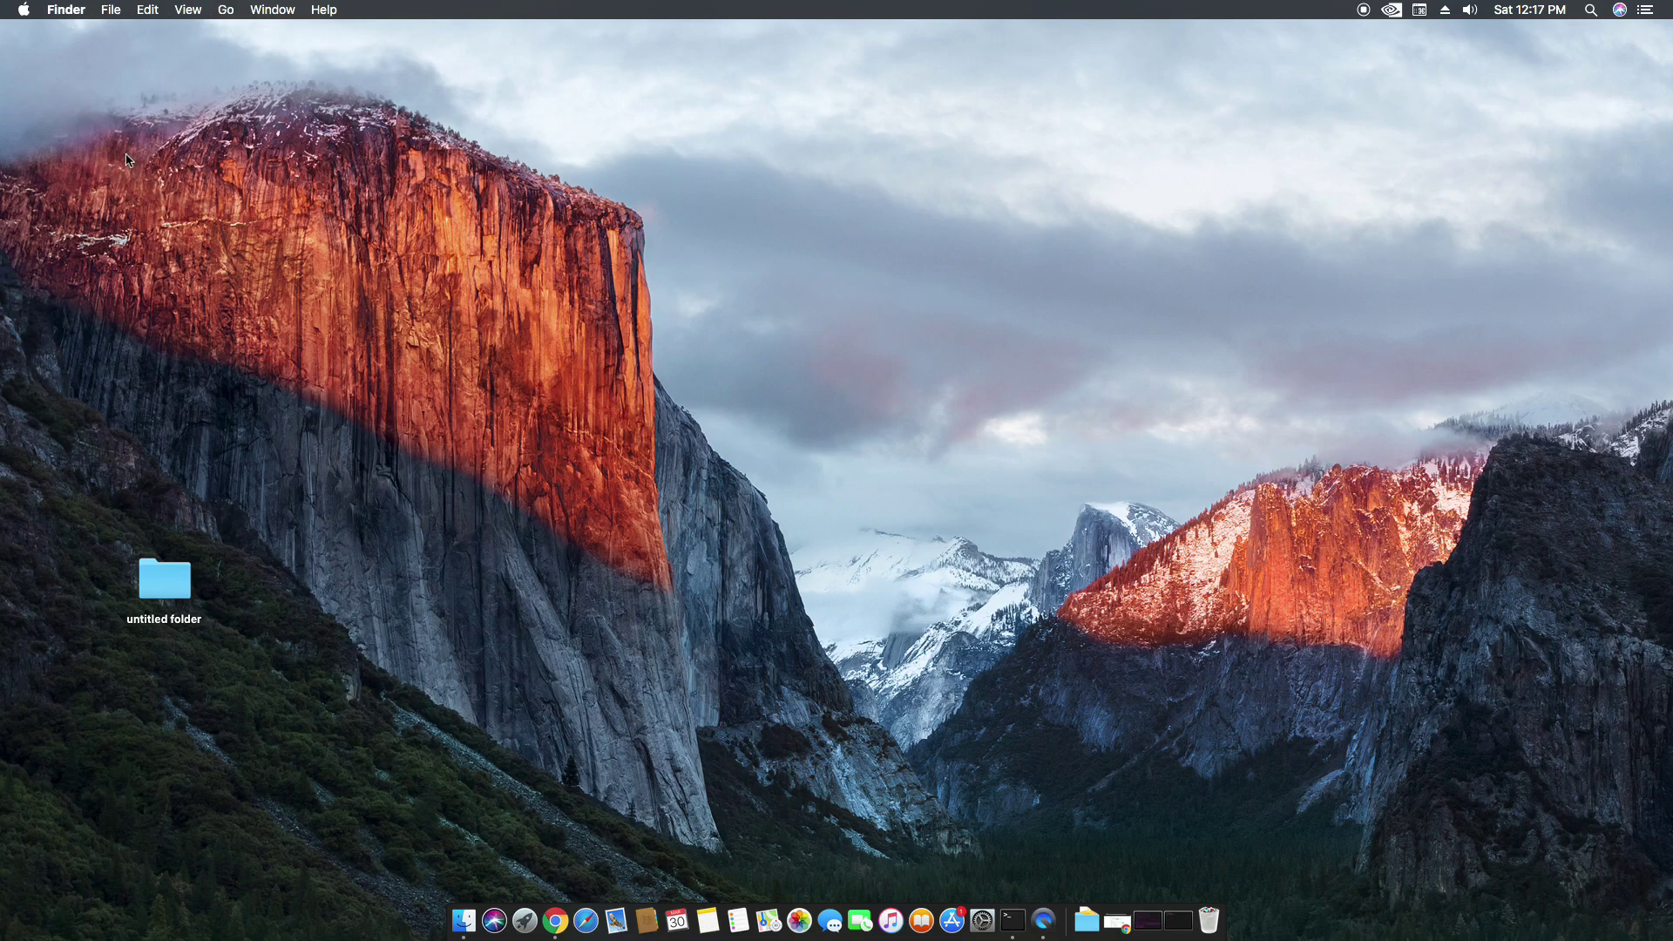
Open About This Mac, highlight the GeForce GTX 1070 graphics line, and check the NVIDIA driver menu
{"action": "left_click", "coordinate": [24, 9]}
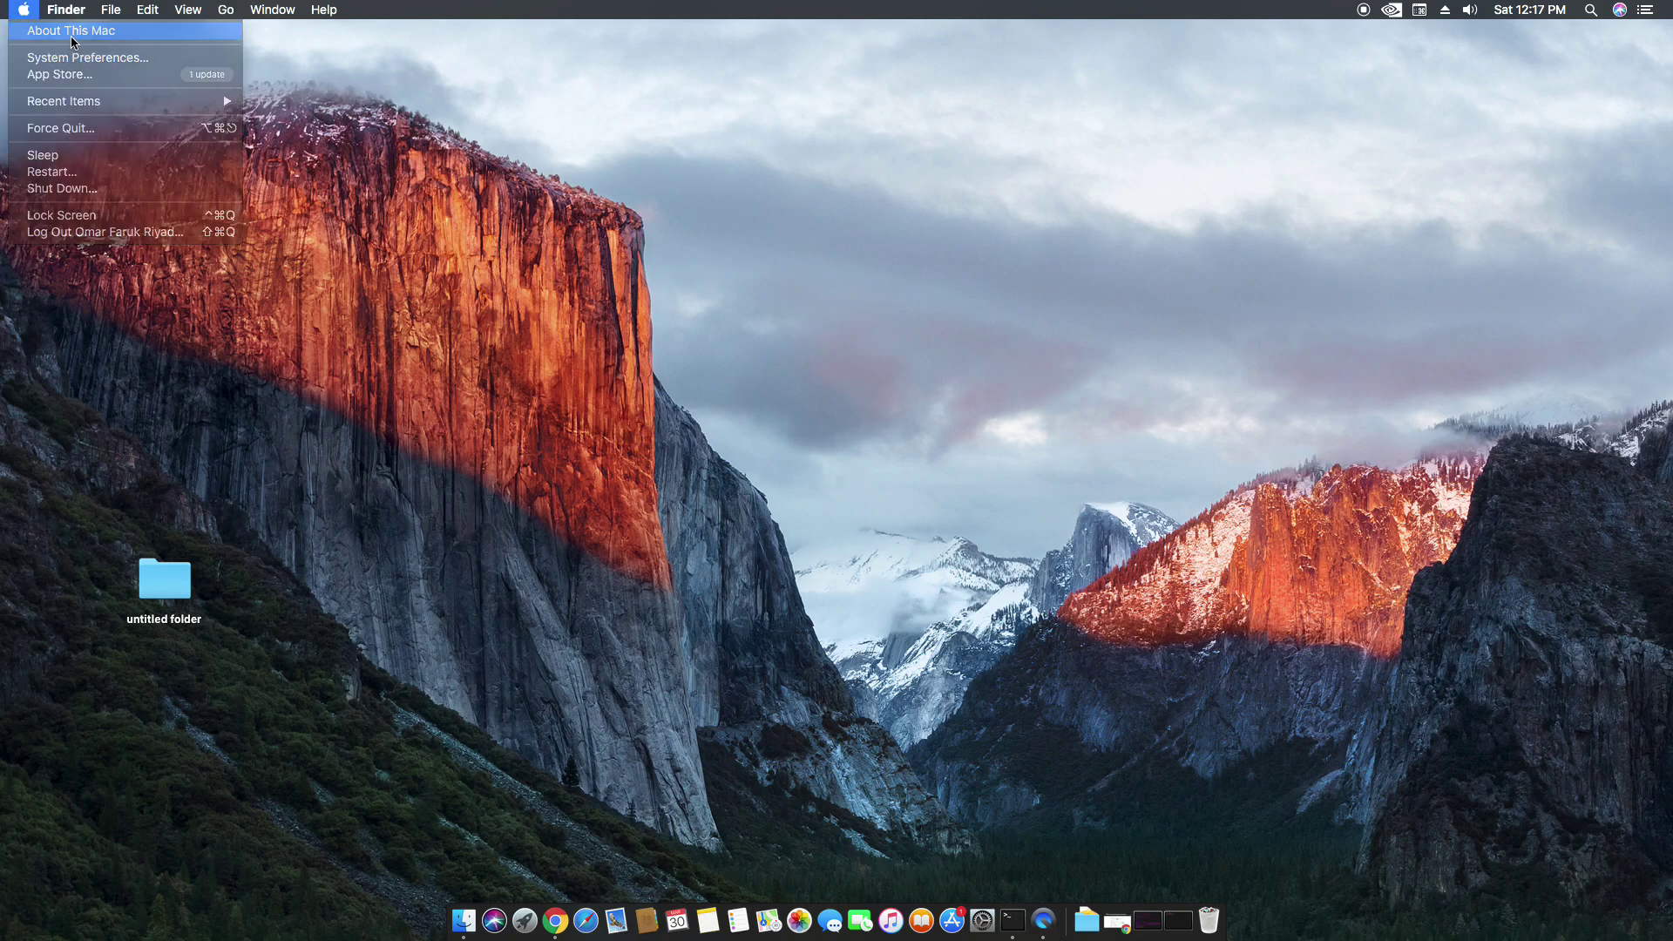
{"action": "left_click", "coordinate": [73, 35]}
{"action": "left_click_drag", "start_coordinate": [854, 376], "coordinate": [1031, 378]}
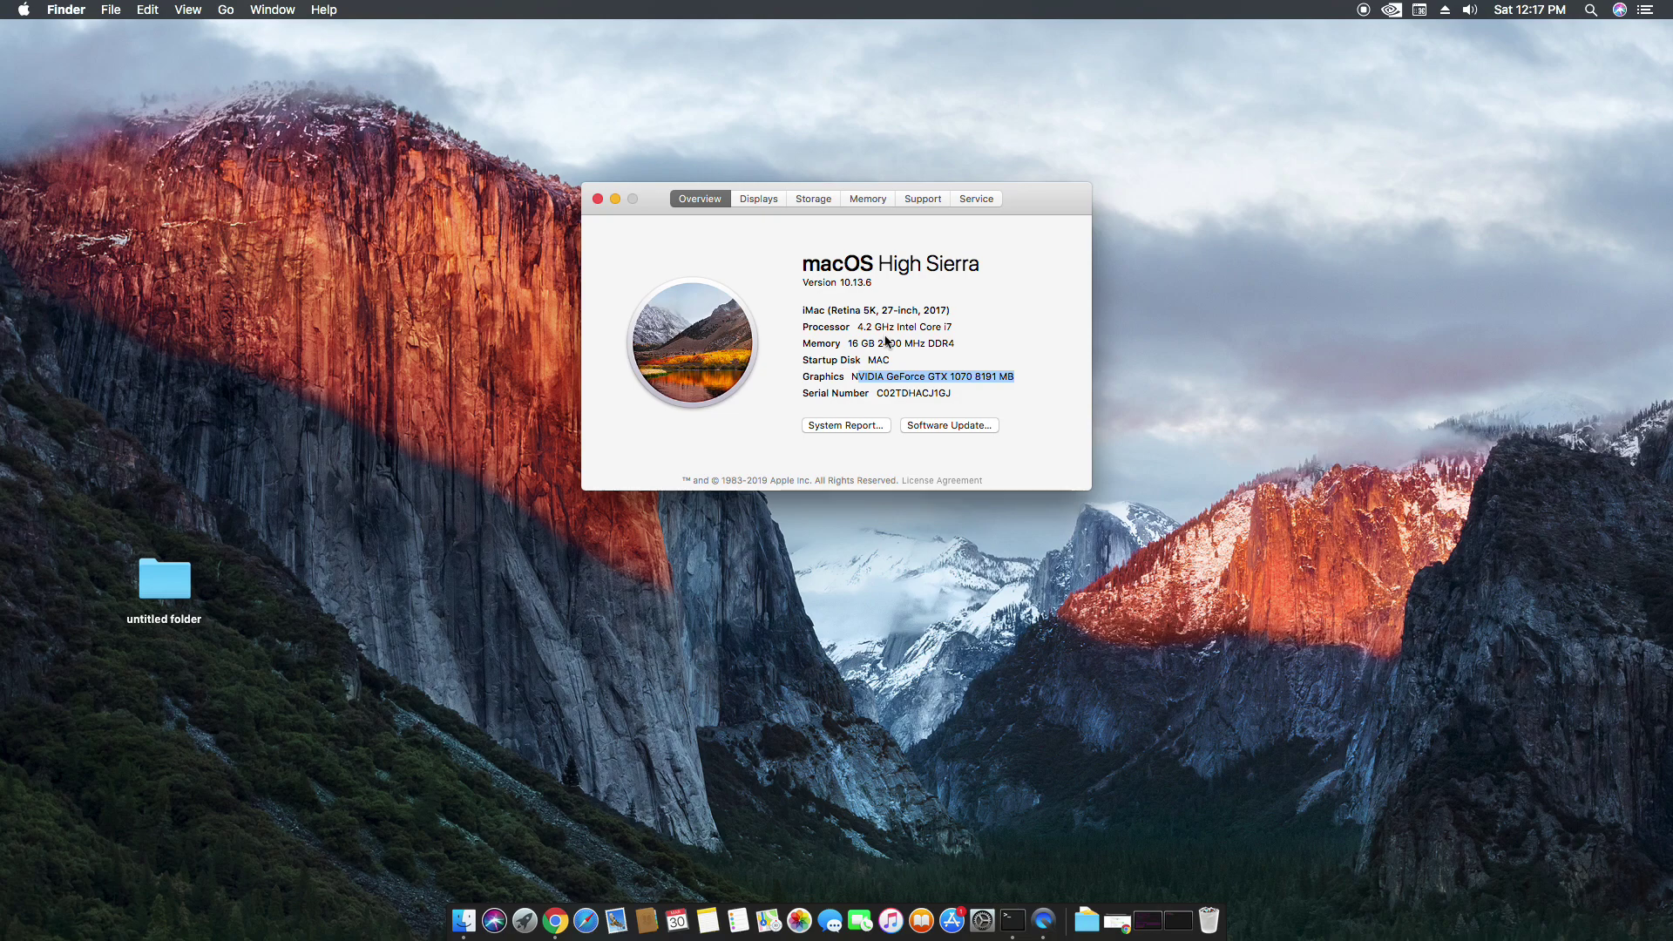
{"action": "left_click", "coordinate": [1390, 9]}
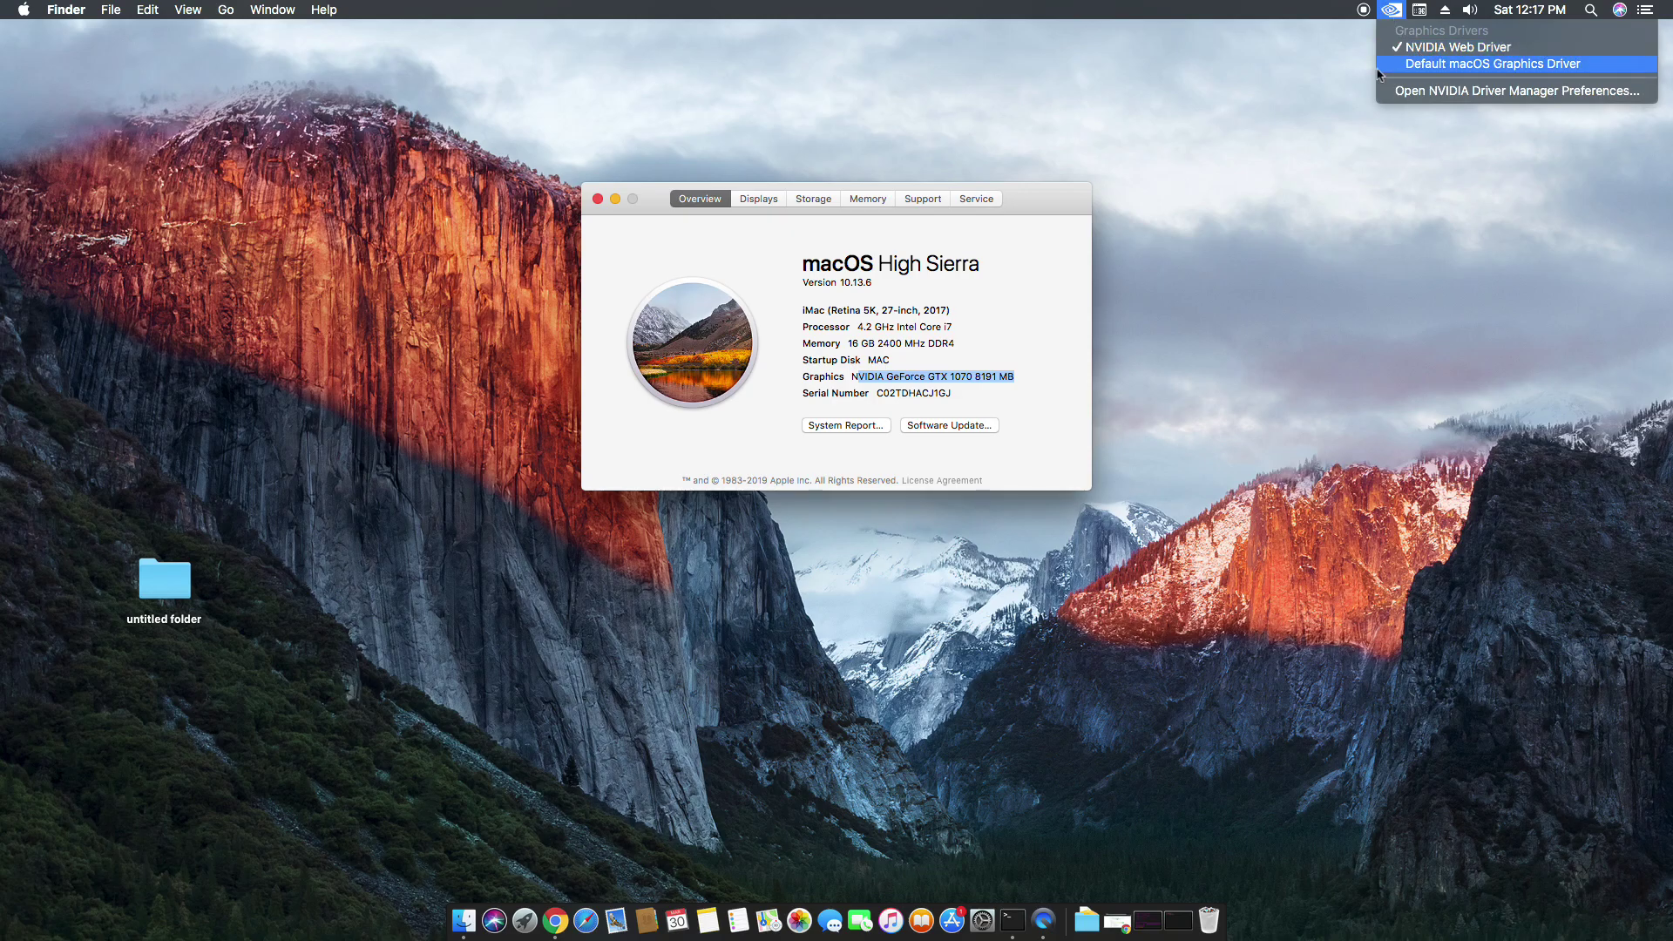
{"action": "left_click", "coordinate": [1259, 118]}
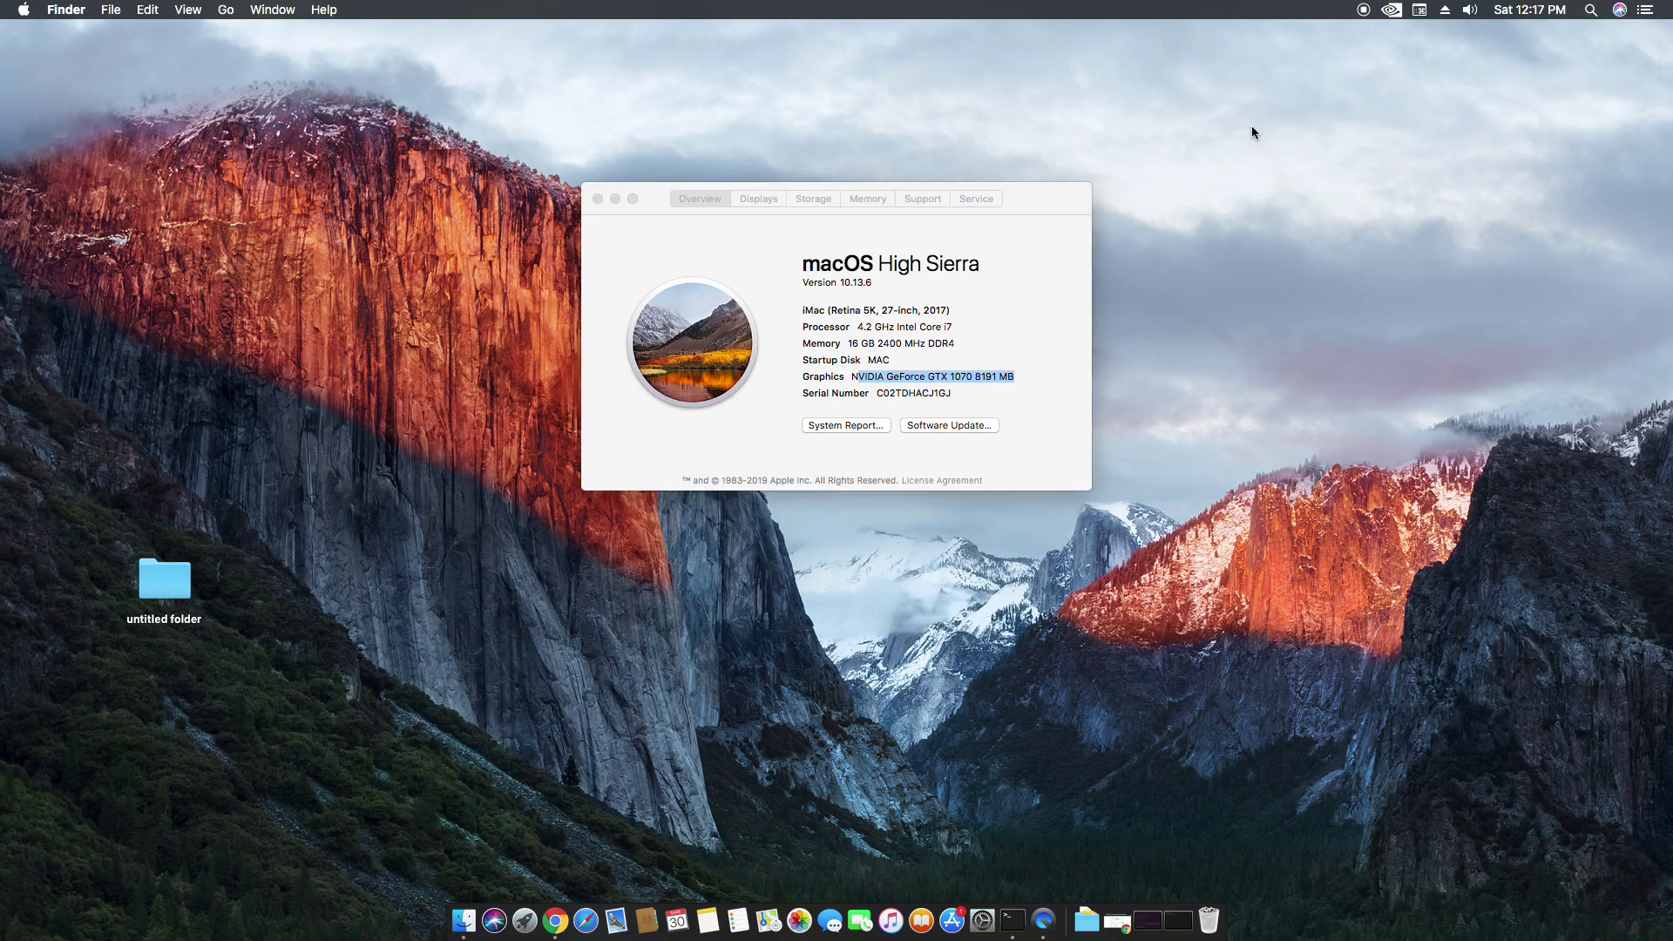
Close About This Mac and open the desktop's 'untitled folder' in Finder
{"action": "left_click", "coordinate": [599, 200]}
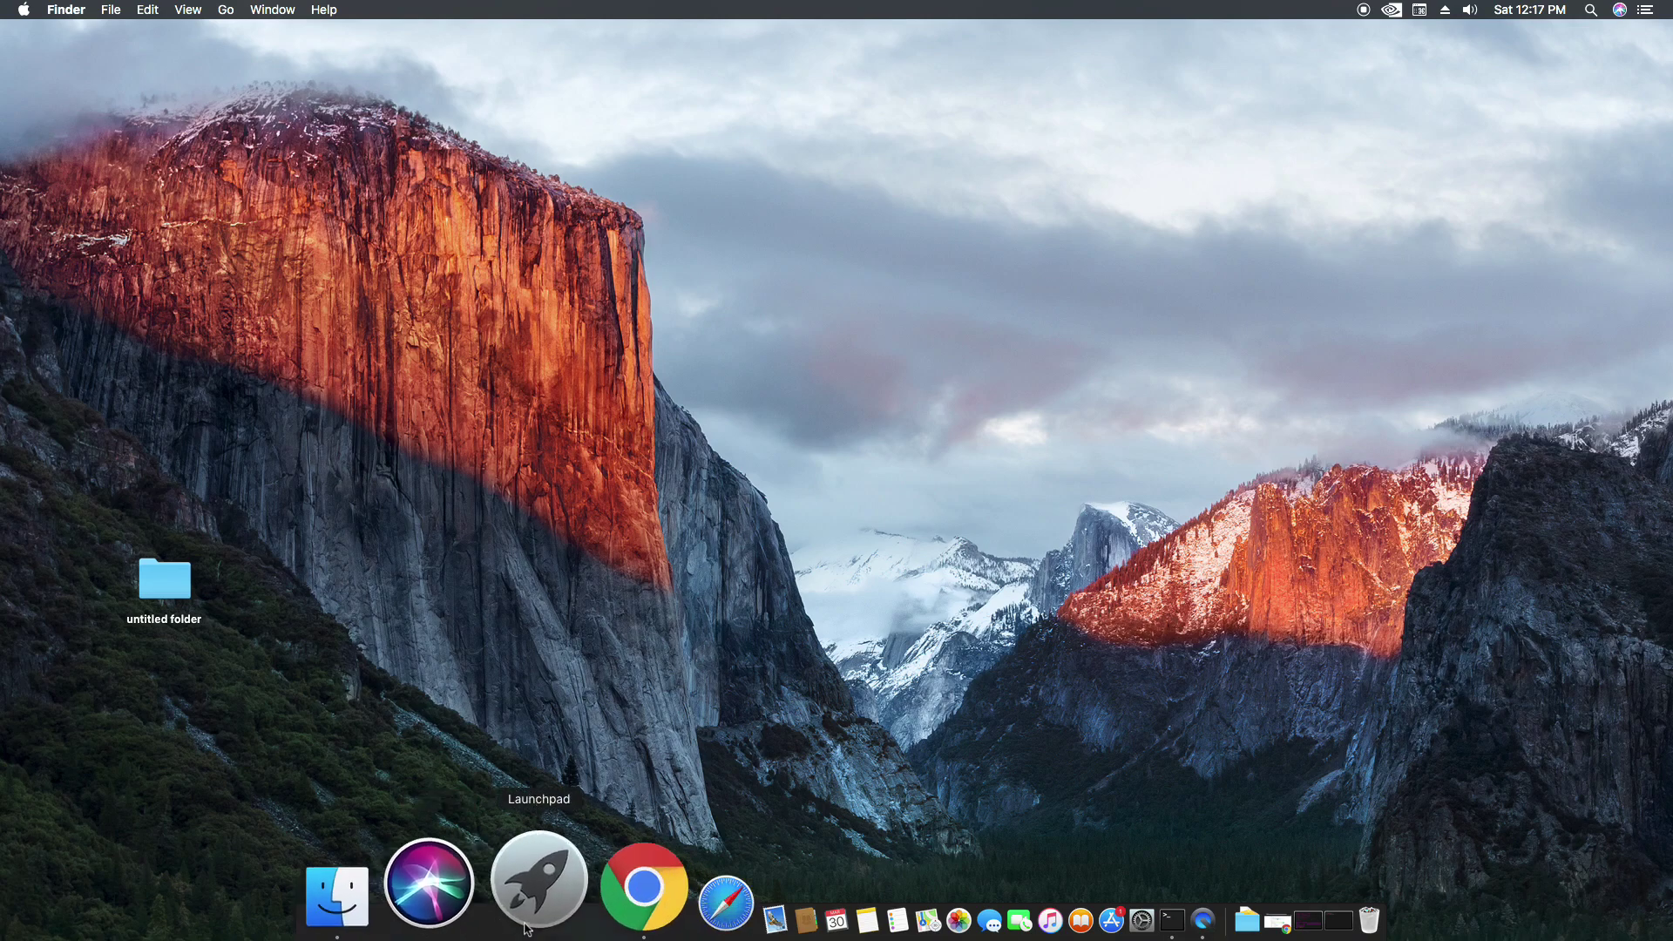
{"action": "left_click", "coordinate": [459, 902]}
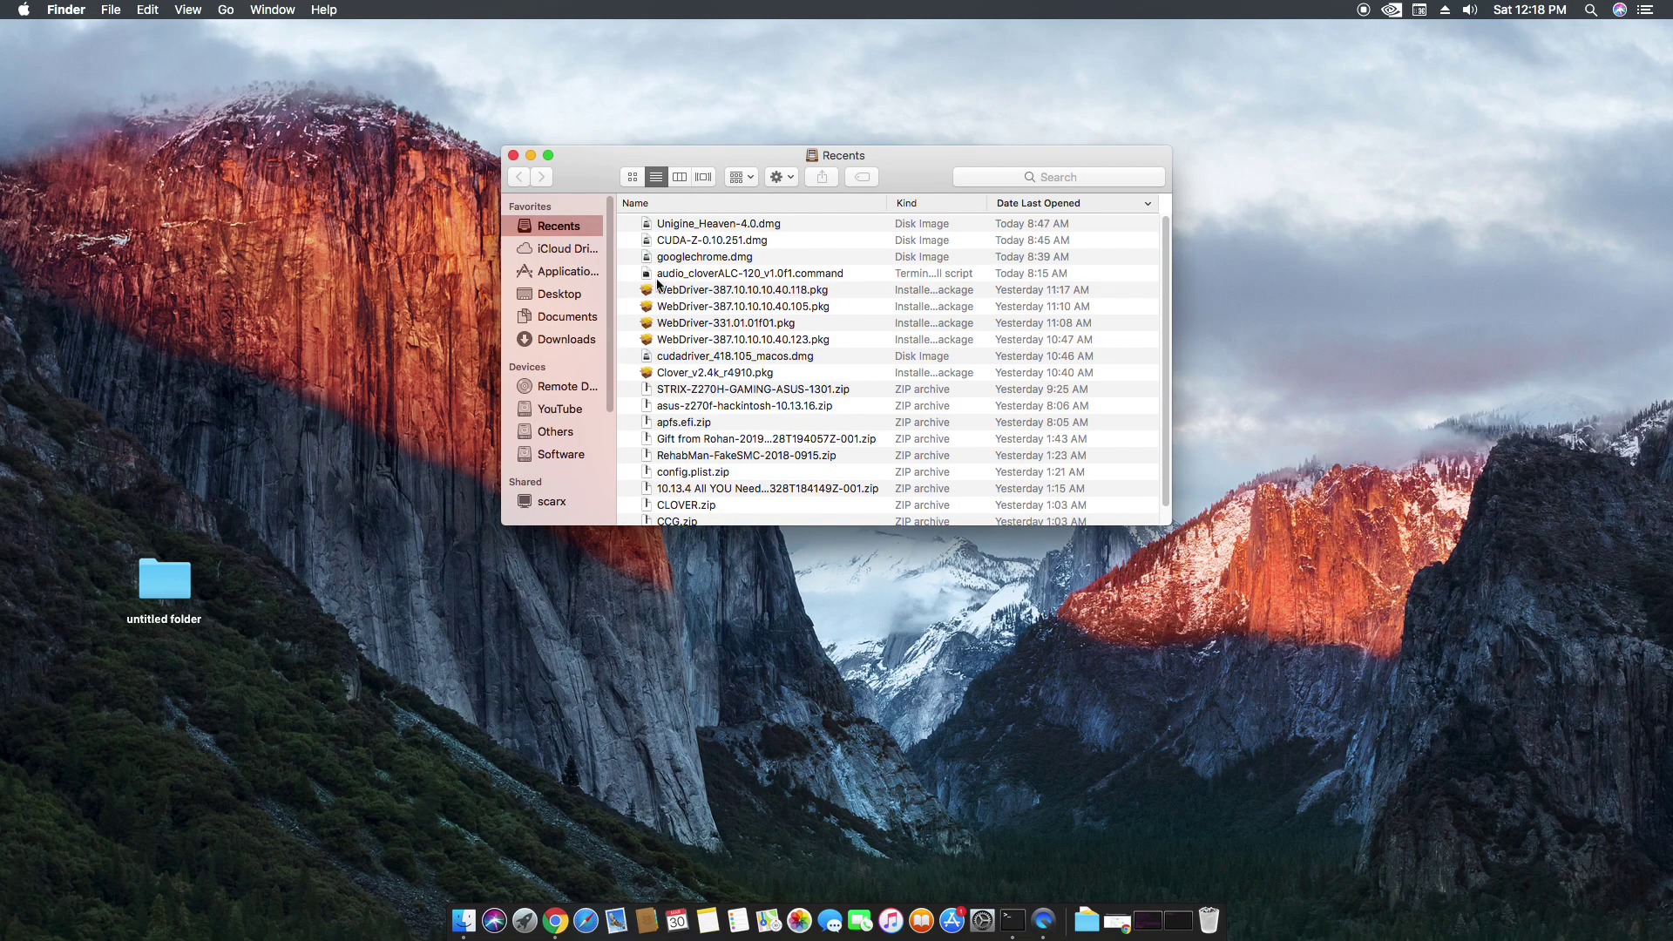
{"action": "left_click", "coordinate": [514, 155]}
{"action": "double_click", "coordinate": [158, 570]}
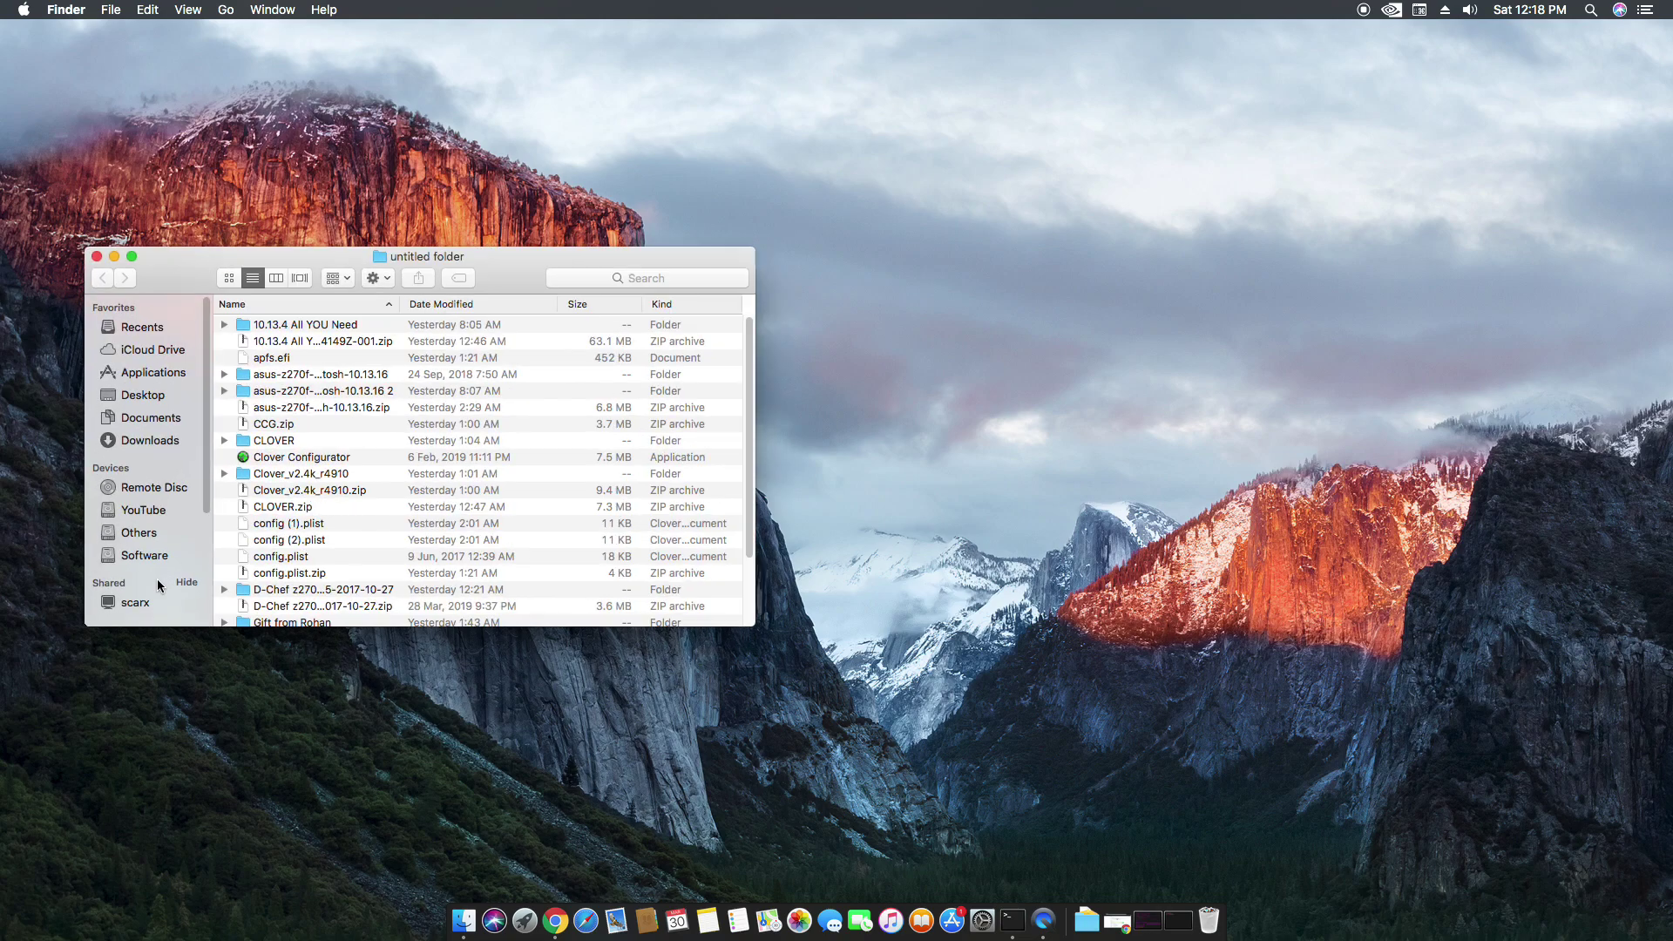
Launch Clover Configurator and mount EFI partition disk0s1, authorizing with the admin password
{"action": "double_click", "coordinate": [345, 458]}
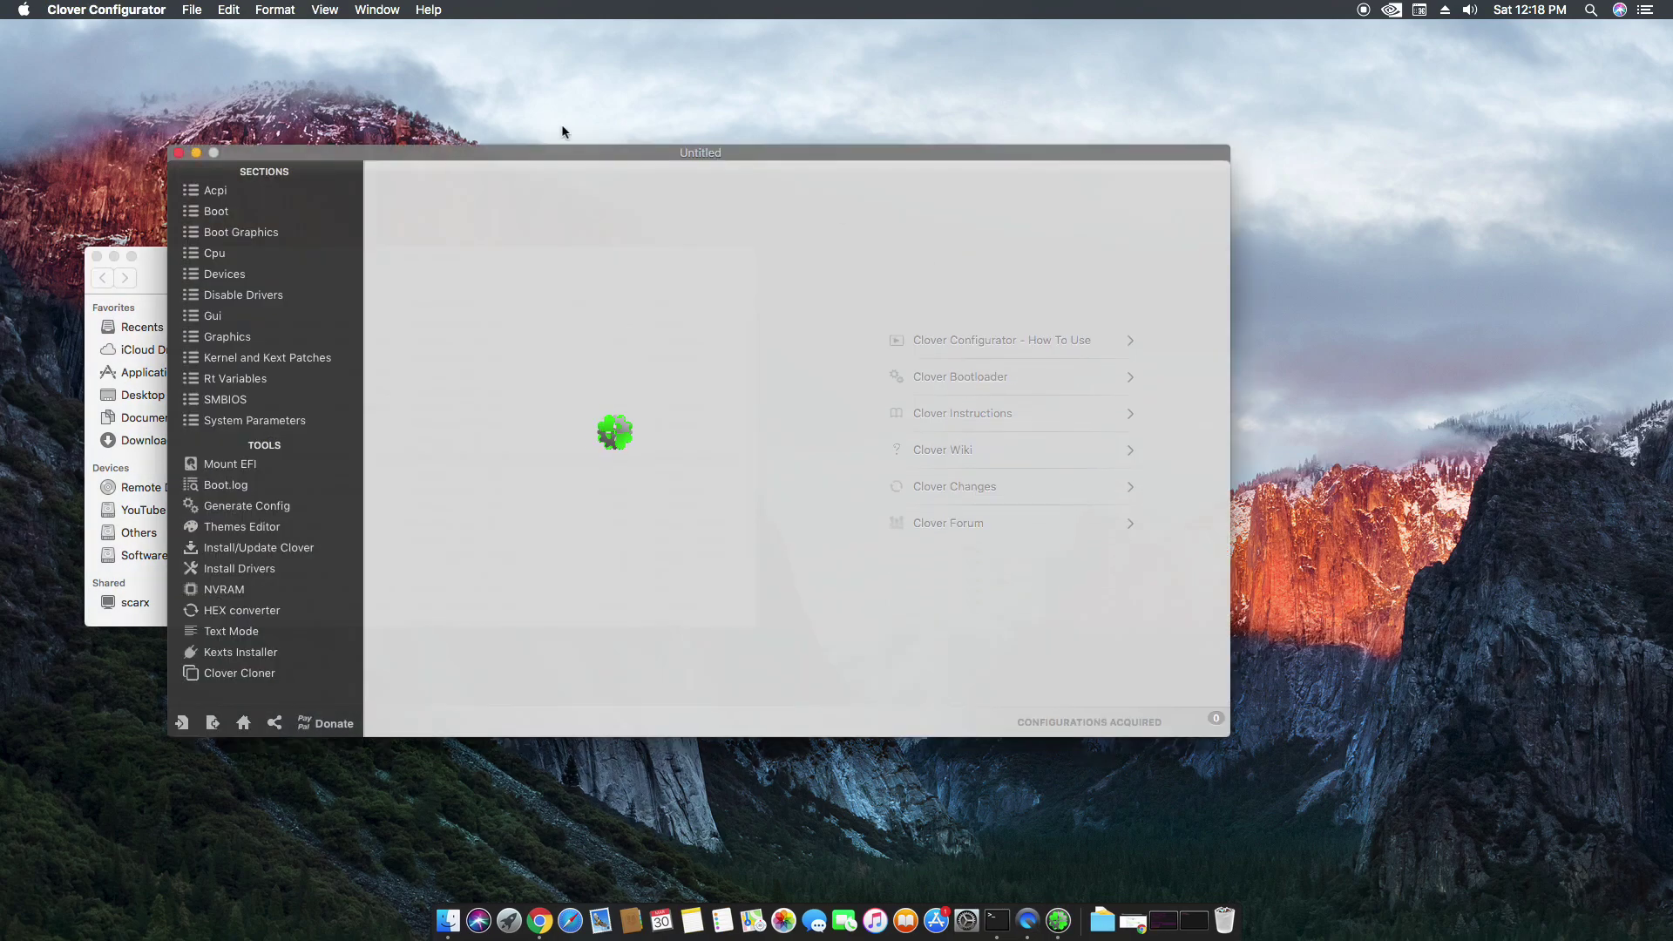
{"action": "left_click_drag", "start_coordinate": [563, 152], "coordinate": [860, 119]}
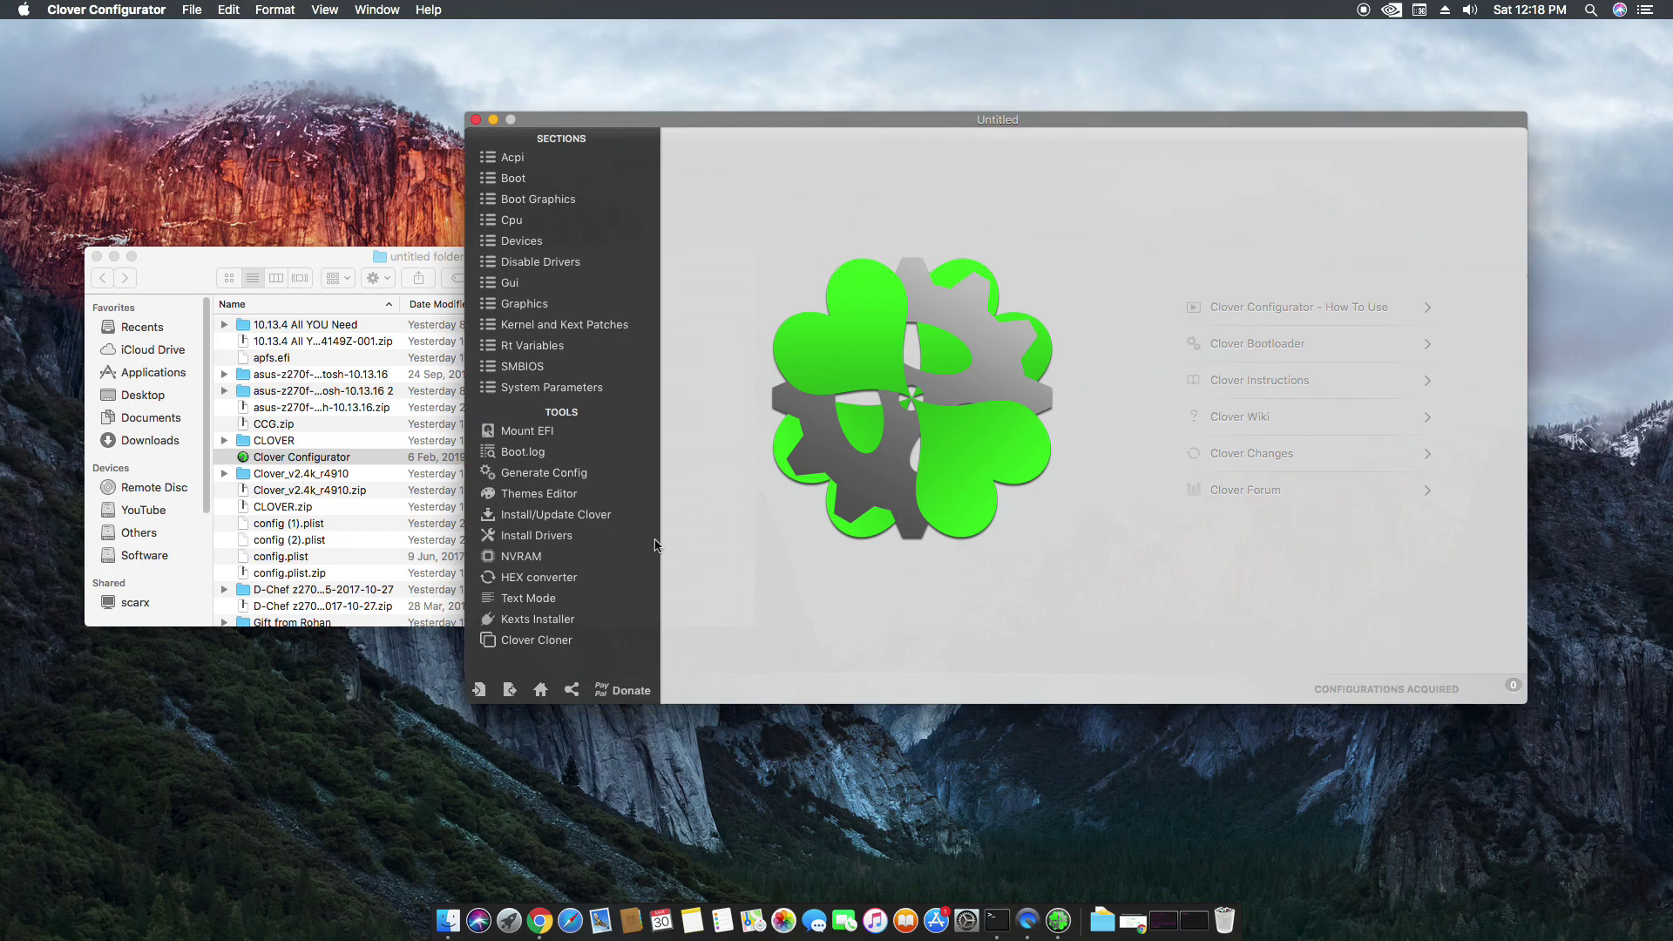
{"action": "left_click", "coordinate": [540, 429]}
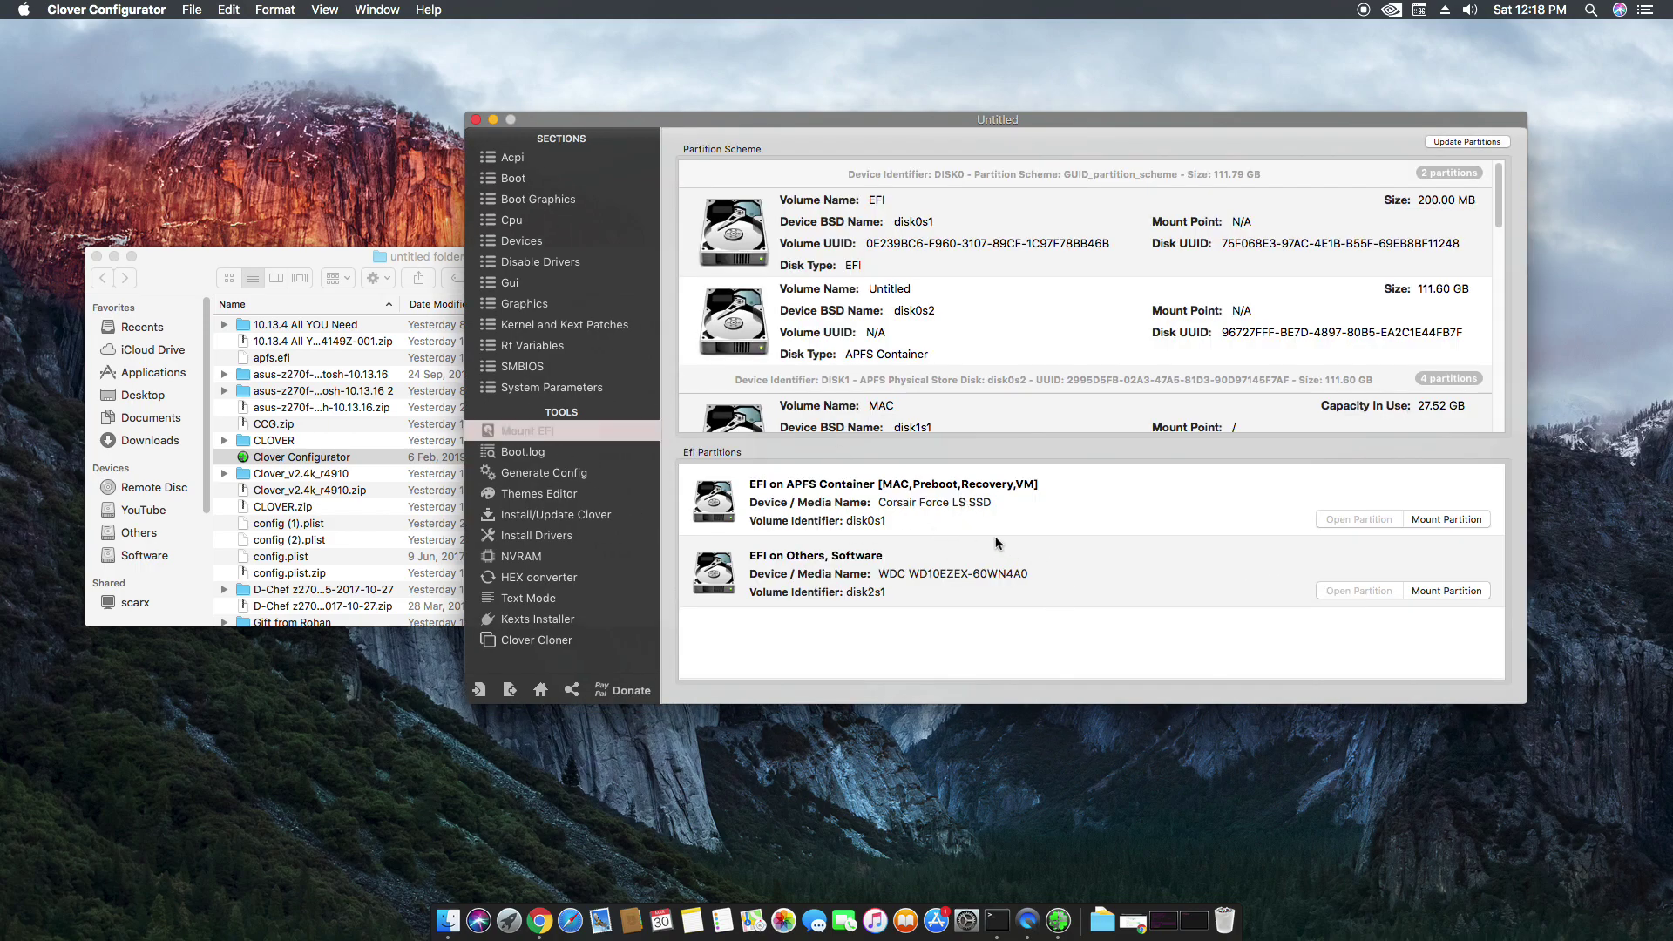
{"action": "left_click", "coordinate": [1443, 520]}
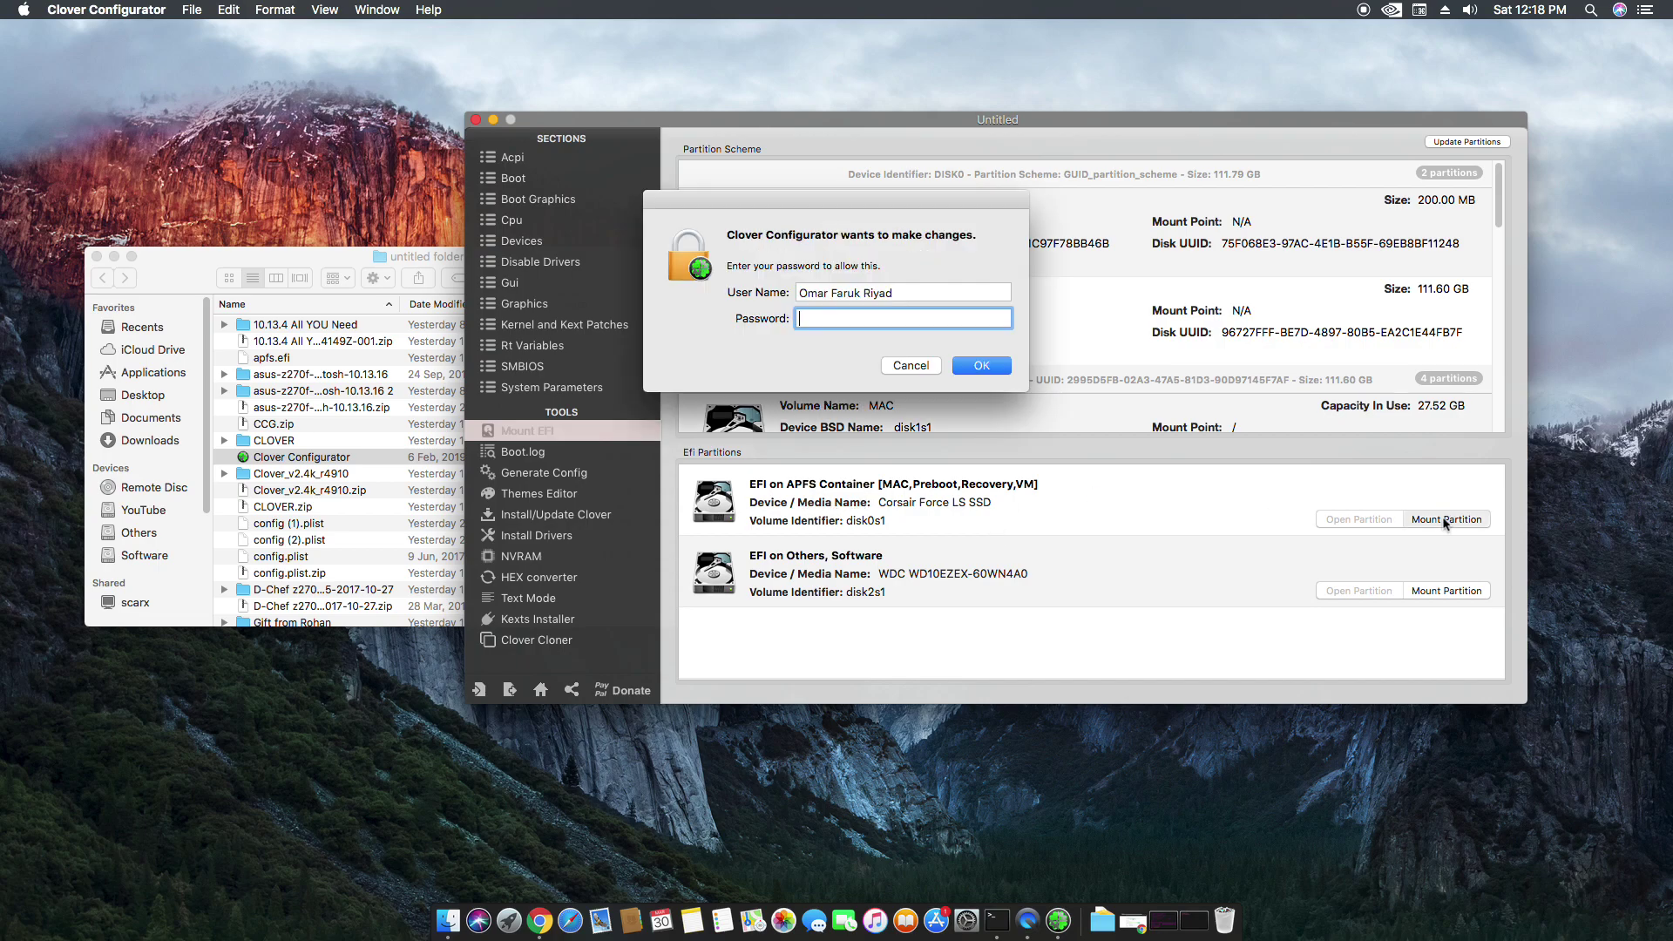
{"action": "type", "text": "•"}
{"action": "left_click", "coordinate": [1002, 366]}
{"action": "left_click", "coordinate": [375, 897]}
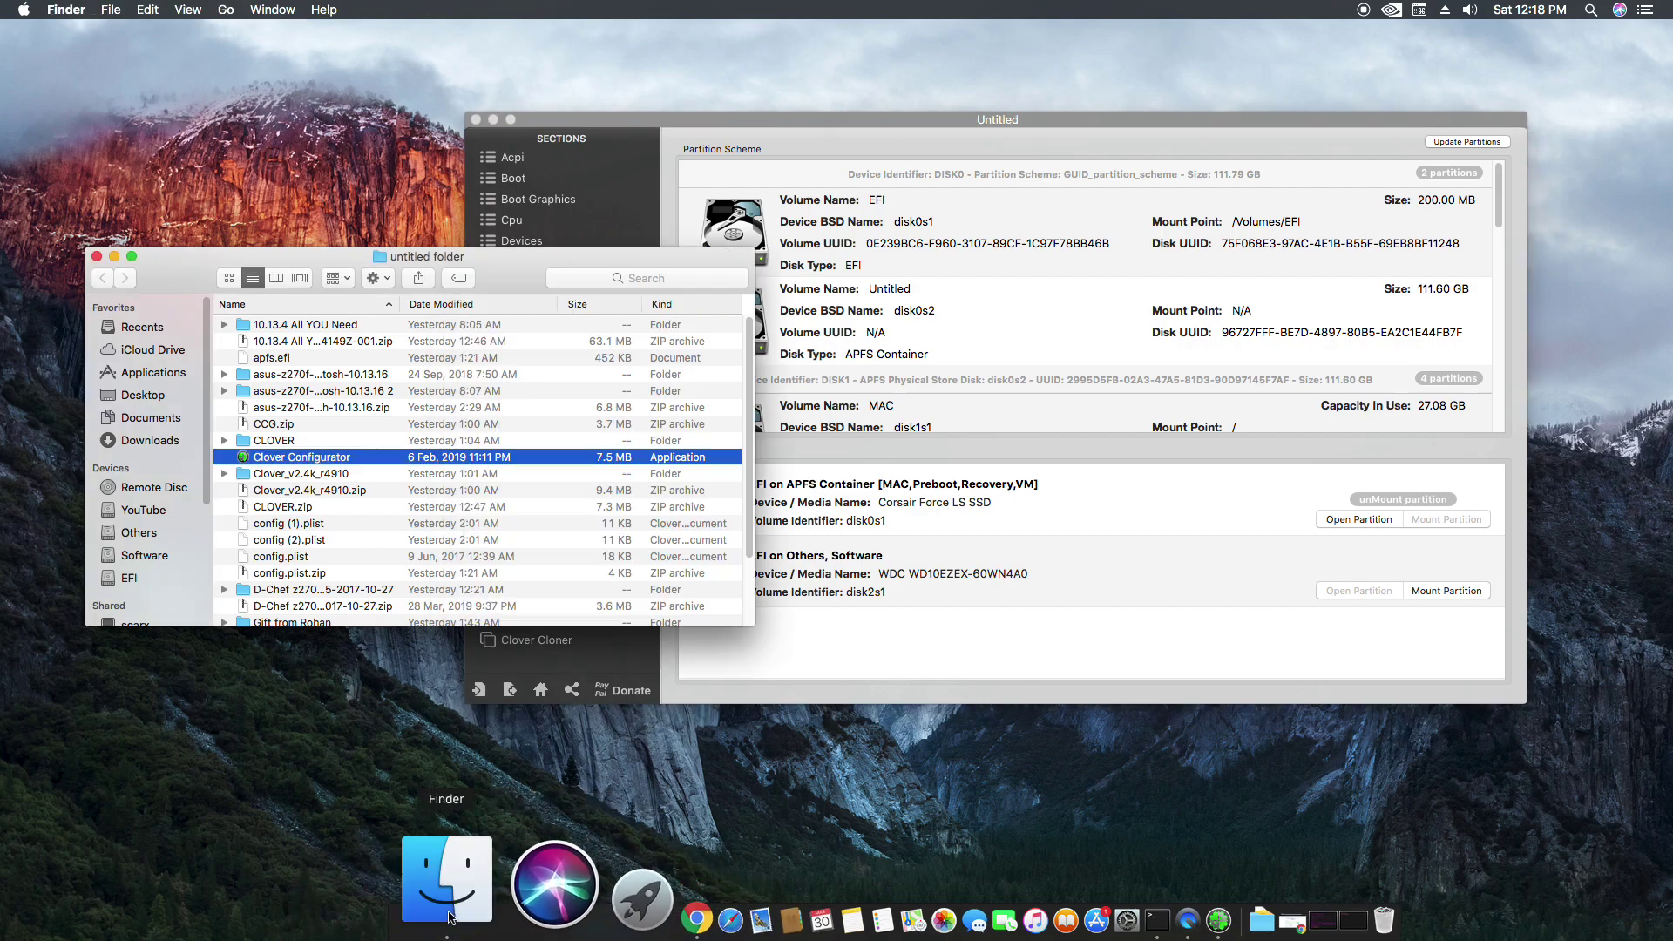
Browse the mounted EFI volume to EFI > CLOVER and Quick Look config.plist
{"action": "left_click", "coordinate": [144, 577]}
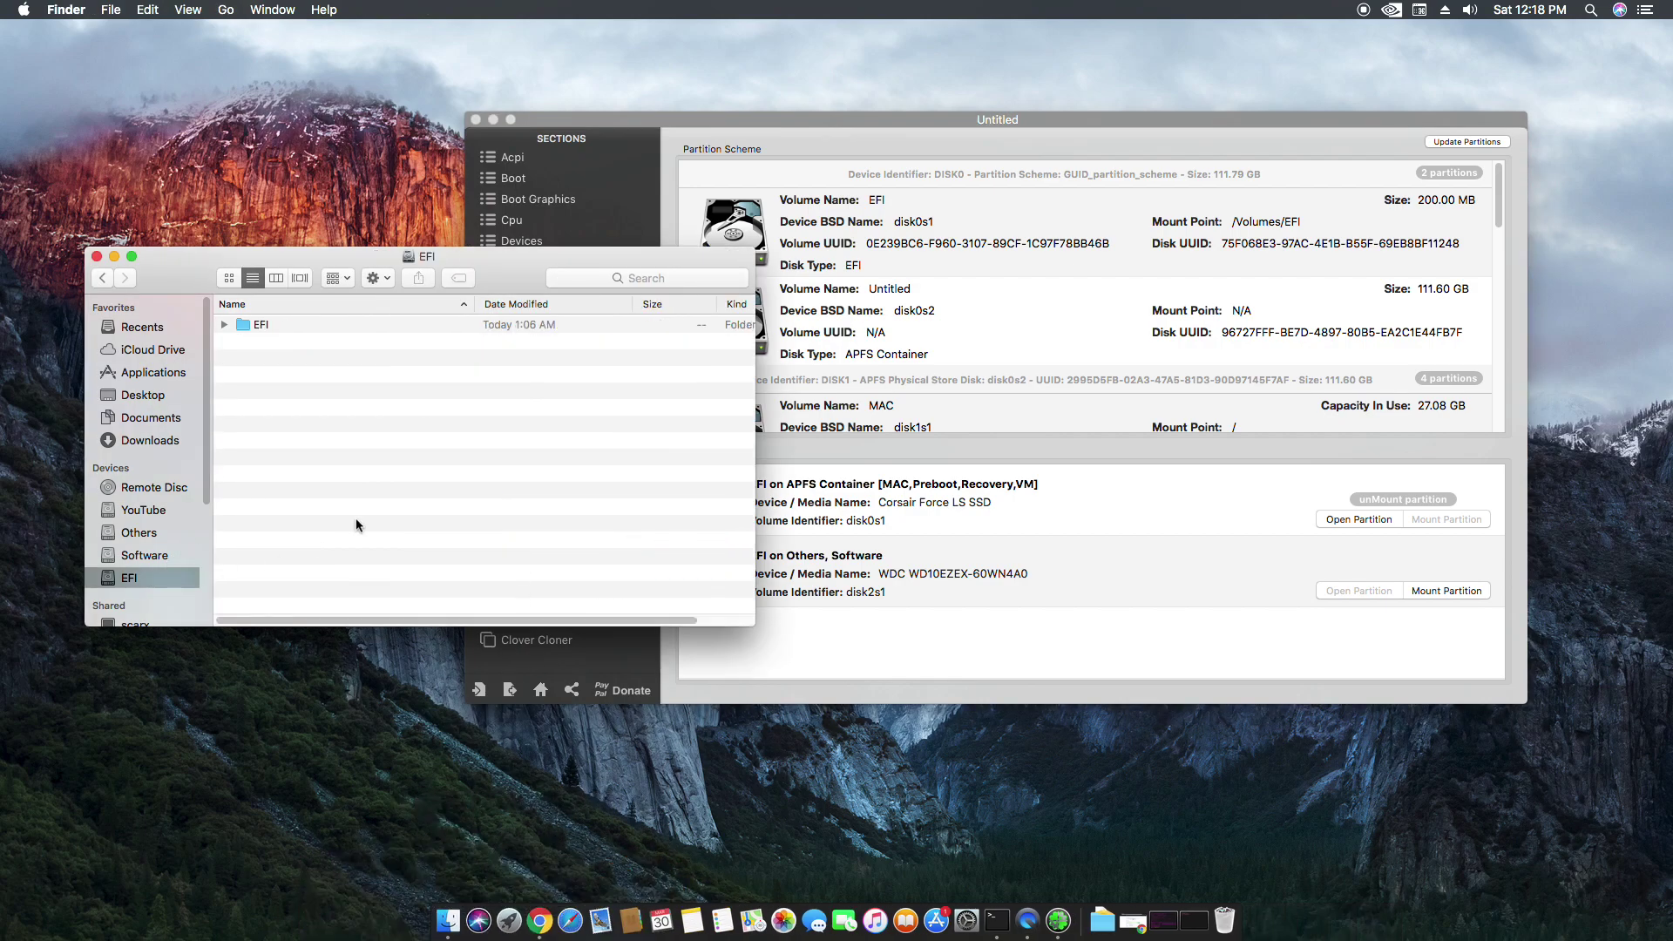
{"action": "double_click", "coordinate": [404, 330]}
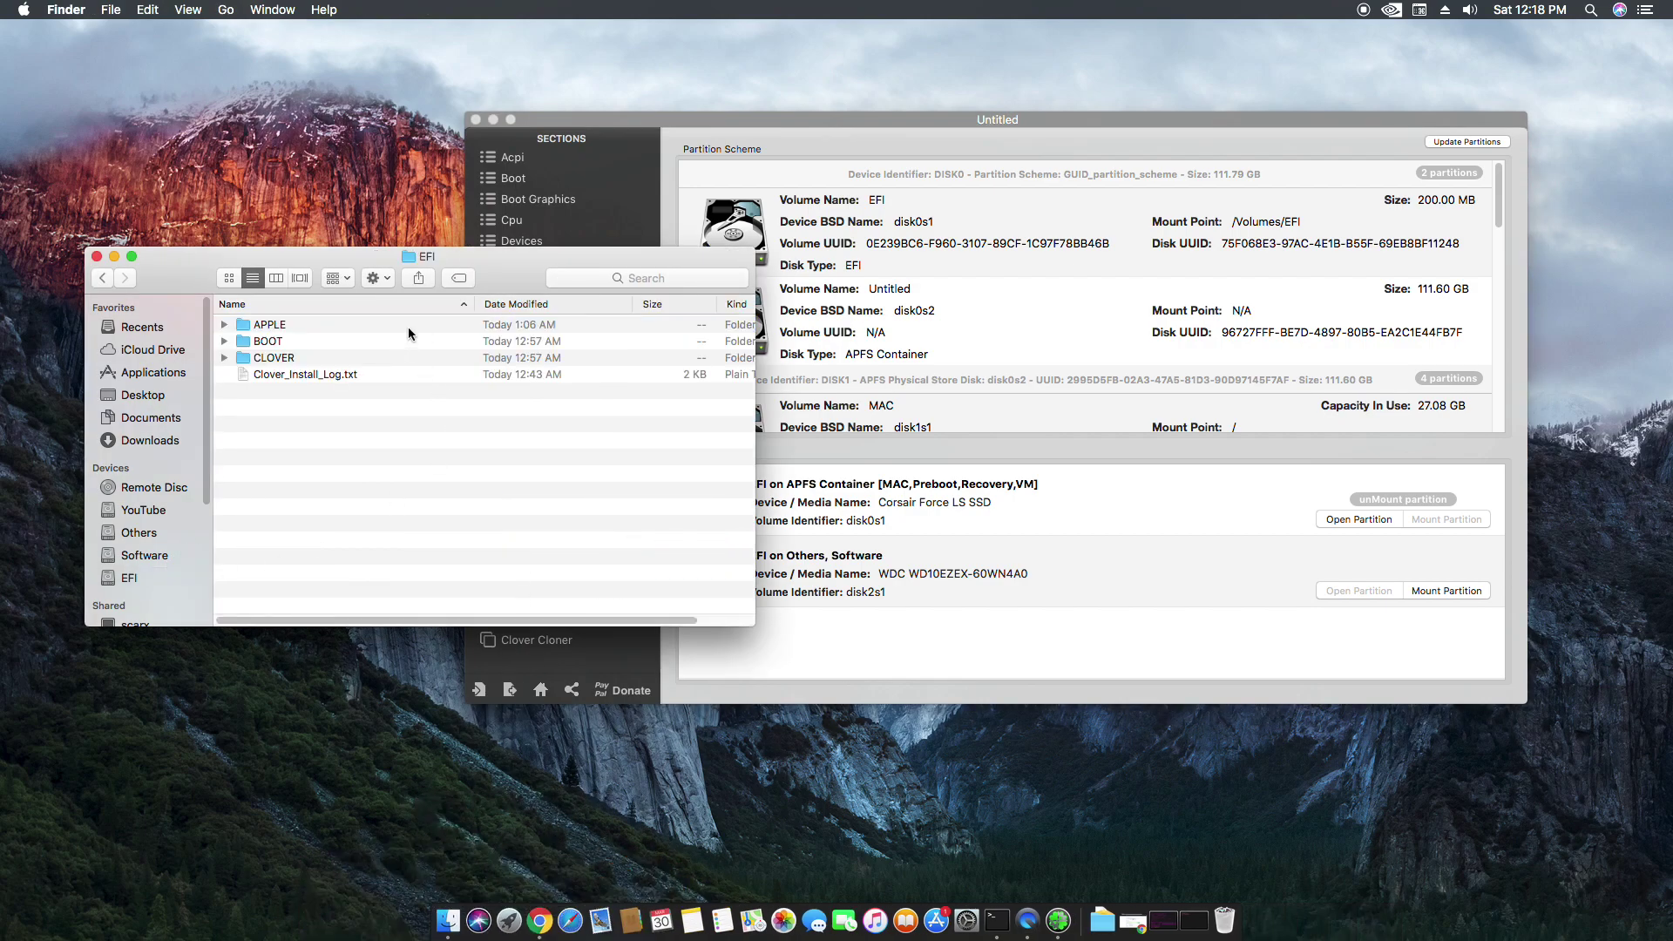
{"action": "double_click", "coordinate": [305, 358]}
{"action": "left_click", "coordinate": [318, 360]}
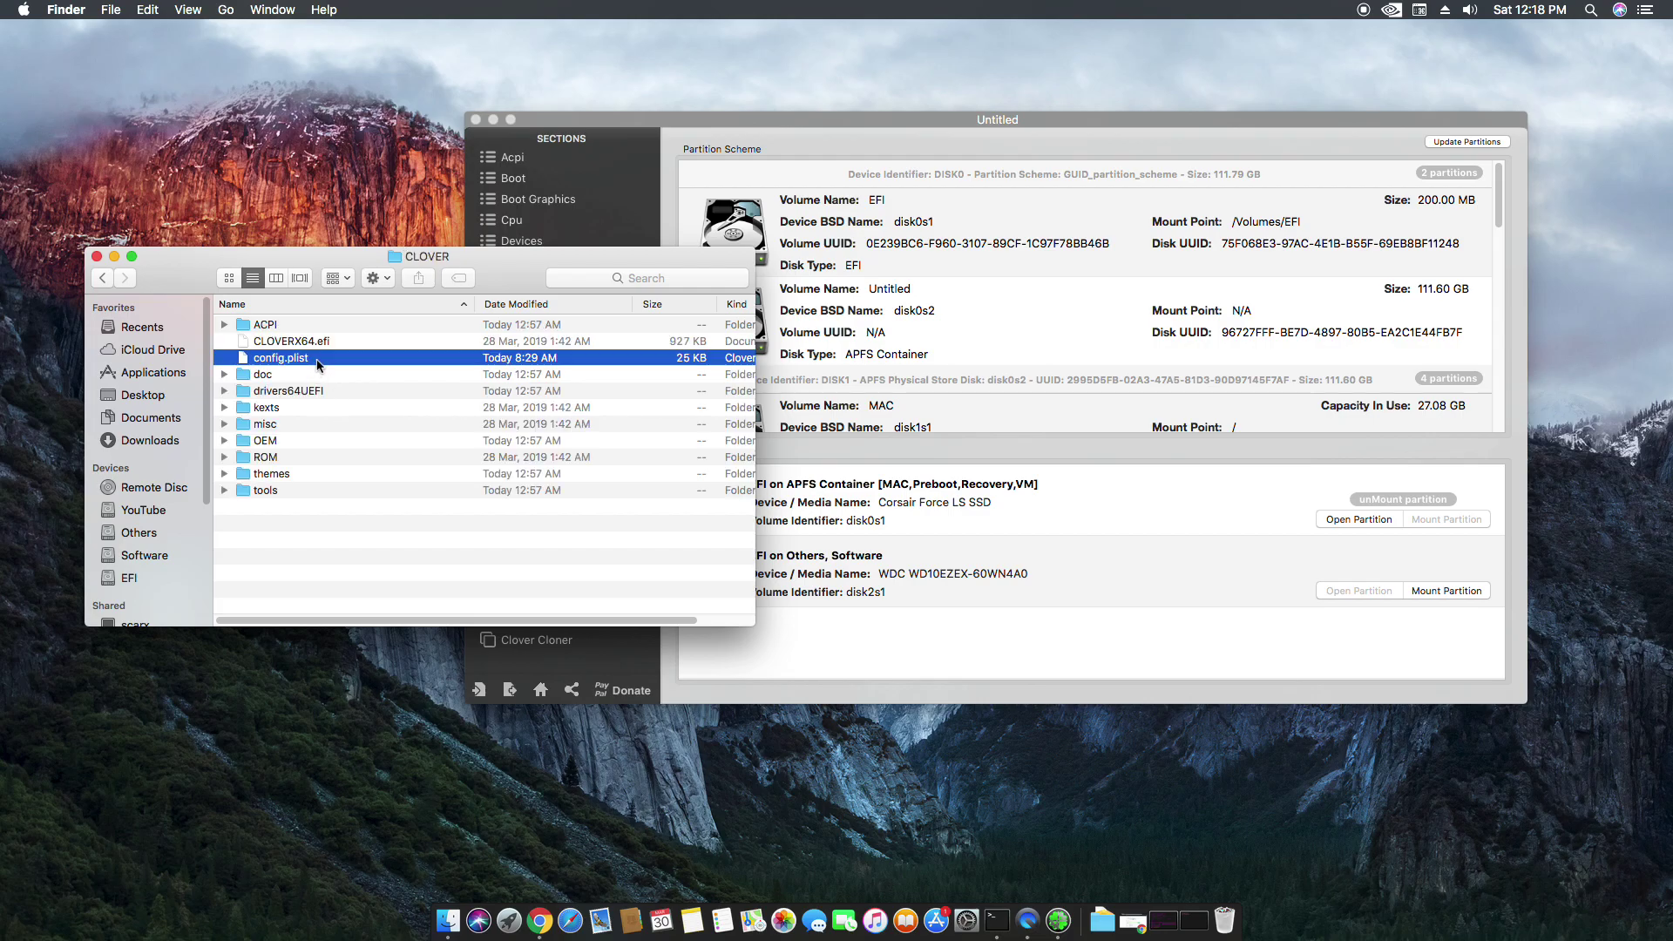
{"action": "key", "text": "space"}
{"action": "scroll", "coordinate": [663, 483], "scroll_direction": "down", "scroll_amount": 5}
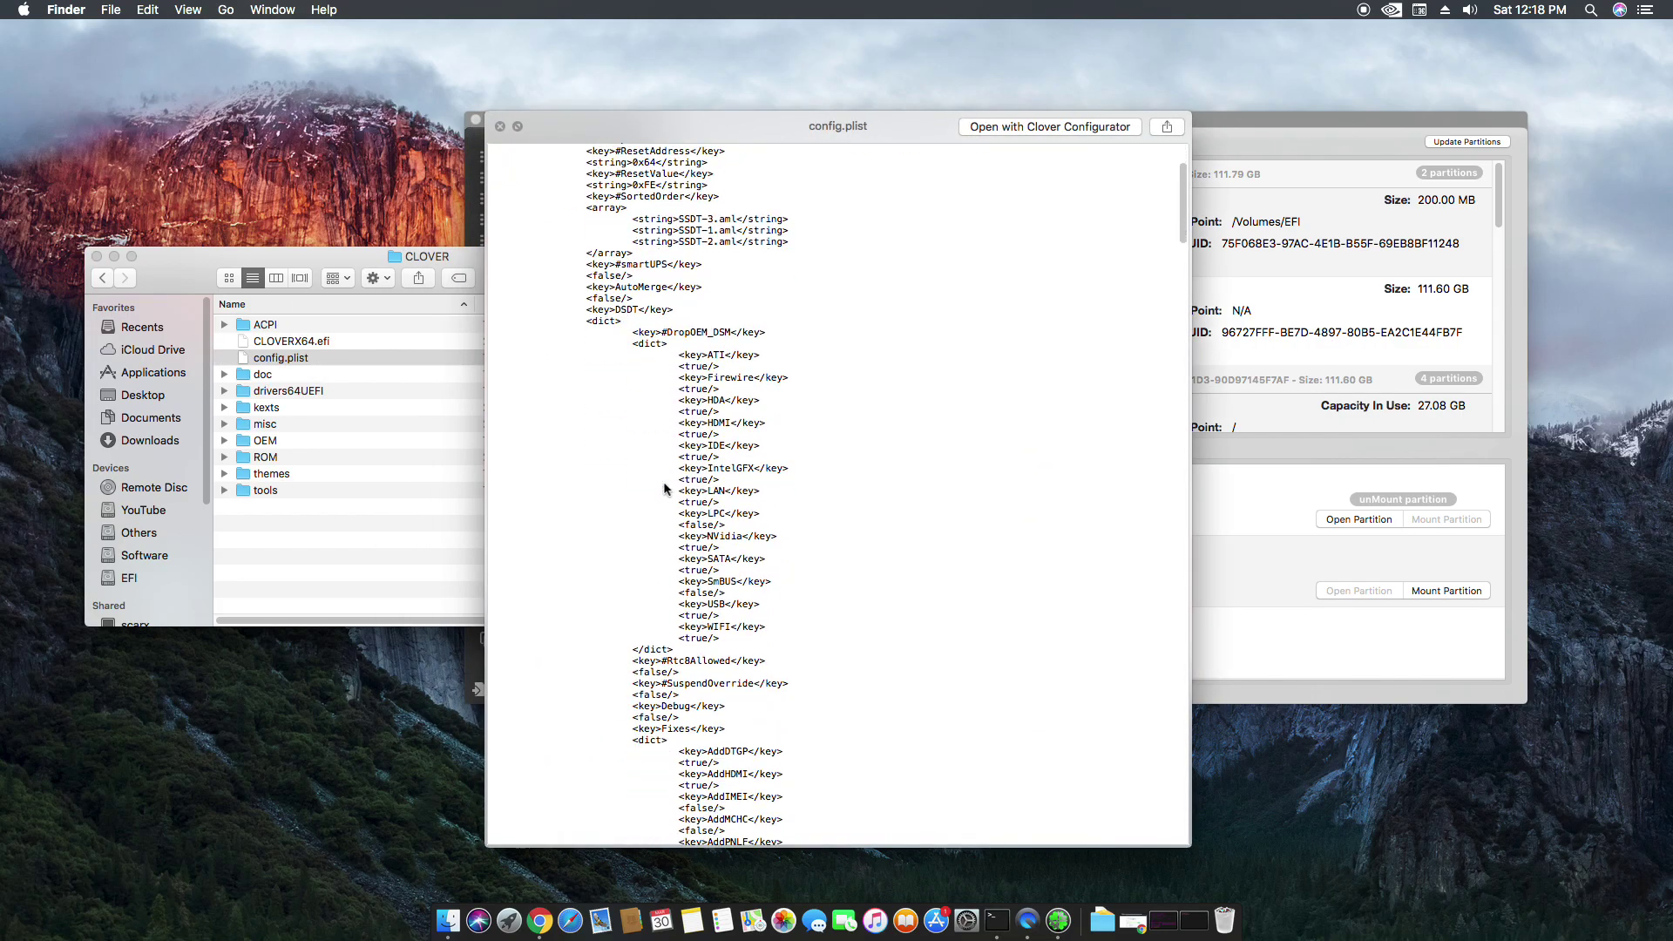
{"action": "key", "text": "space"}
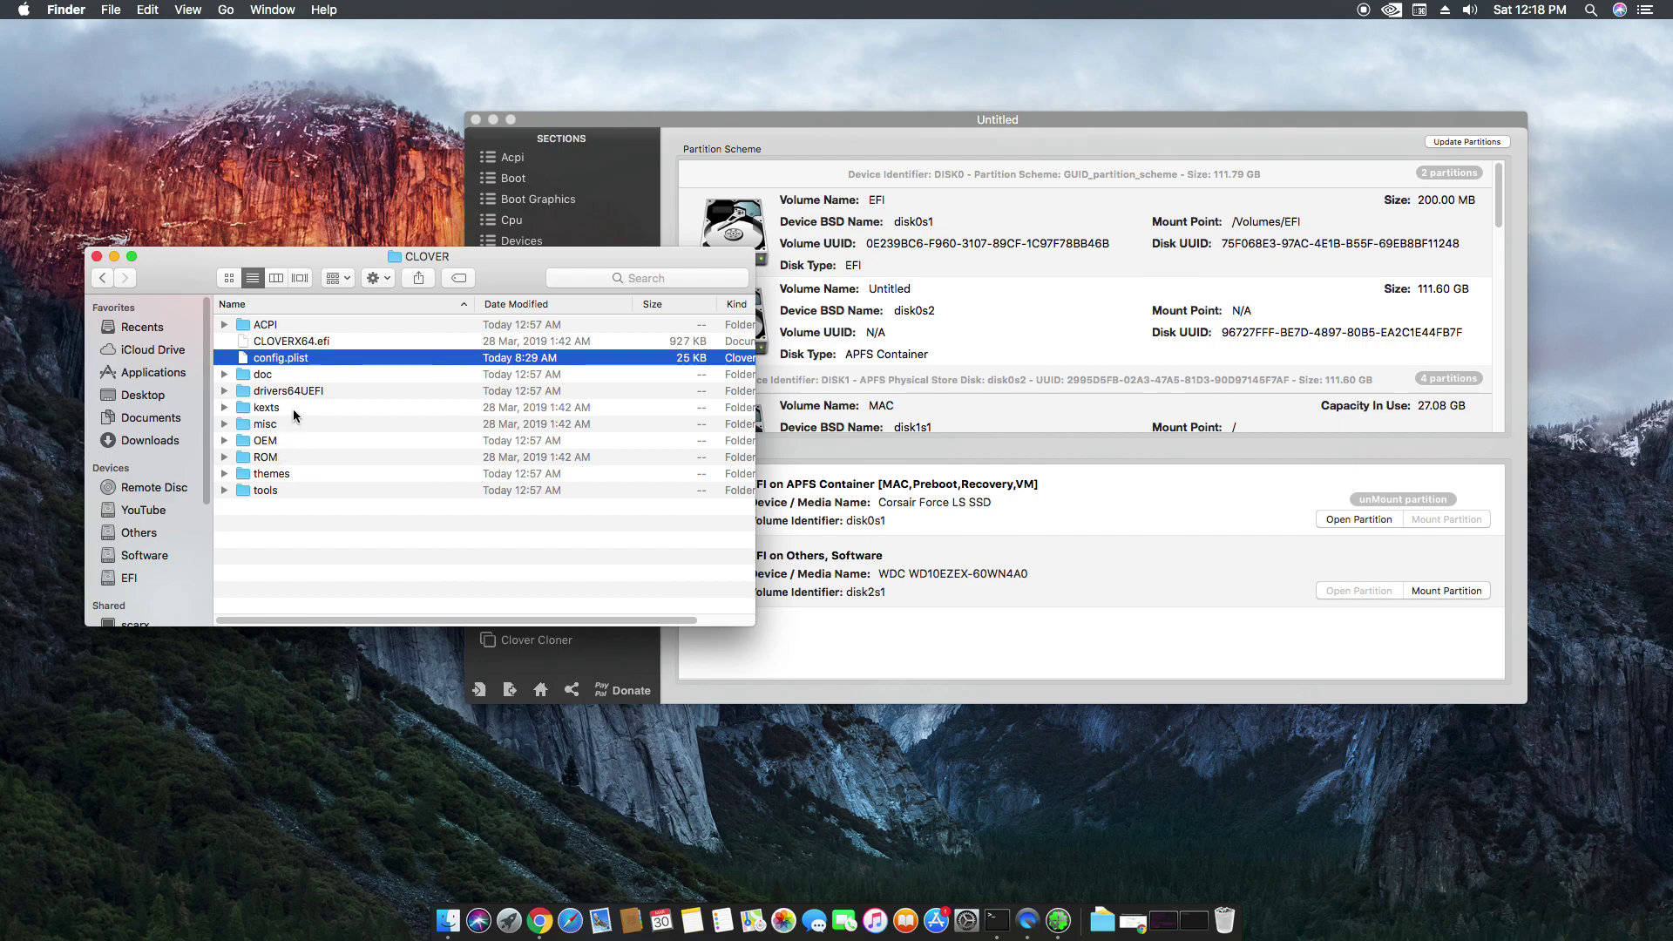
Open kexts > Other and inspect AppleALC.kext and Lilu.kext
{"action": "double_click", "coordinate": [293, 410]}
{"action": "double_click", "coordinate": [305, 475]}
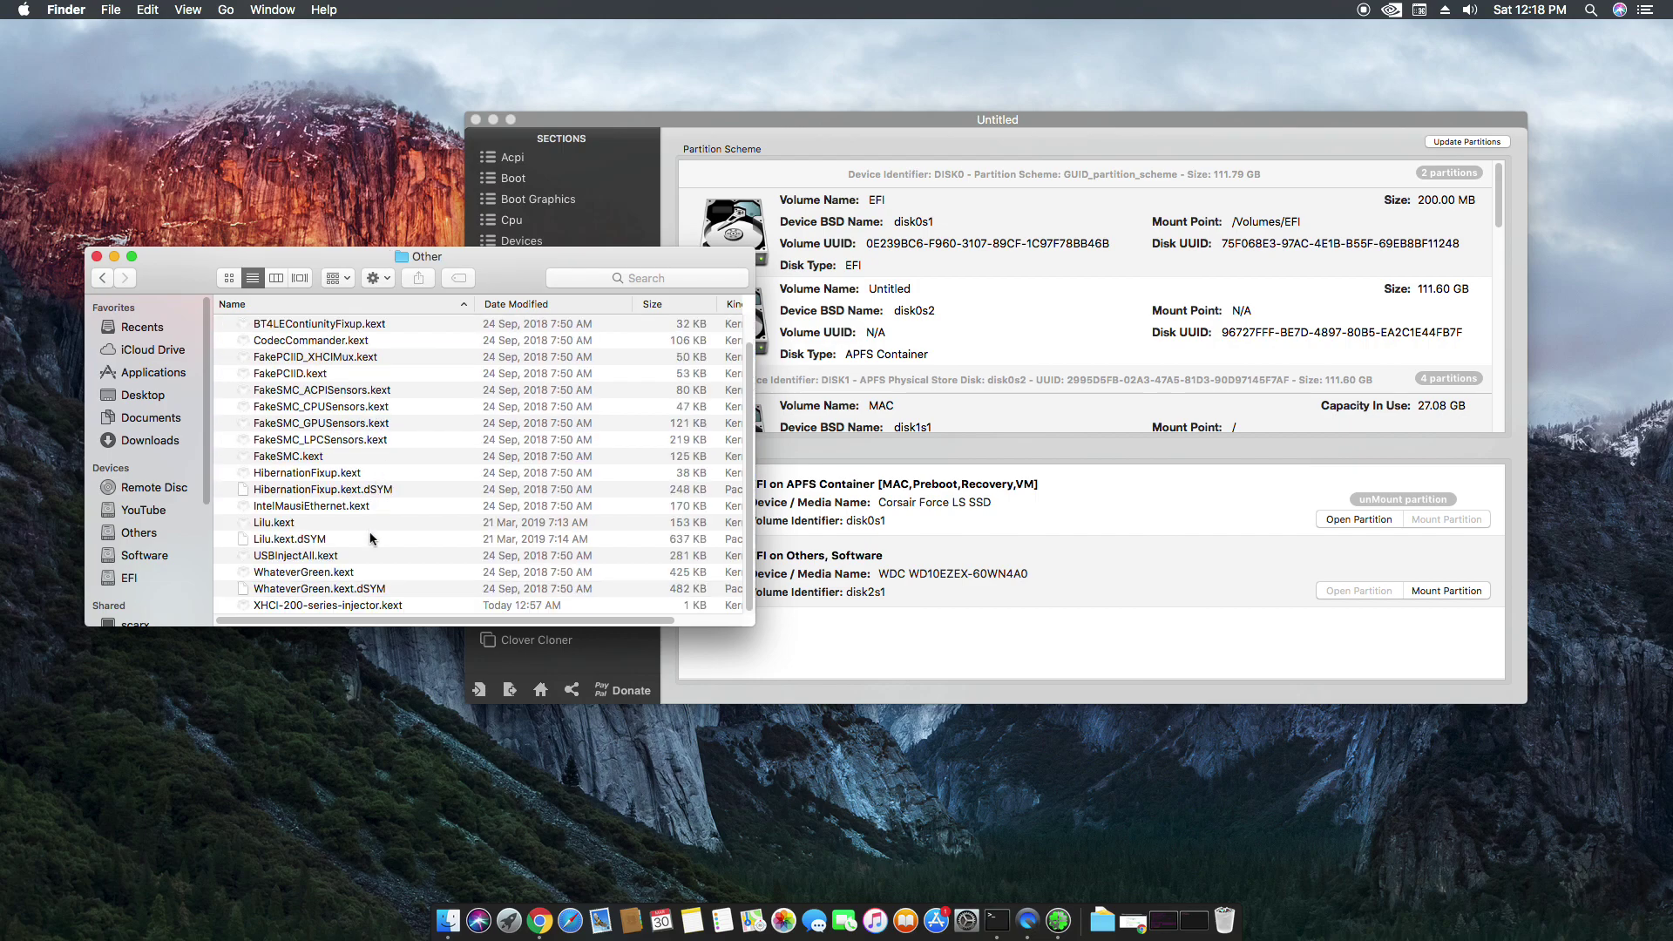
{"action": "left_click", "coordinate": [294, 326]}
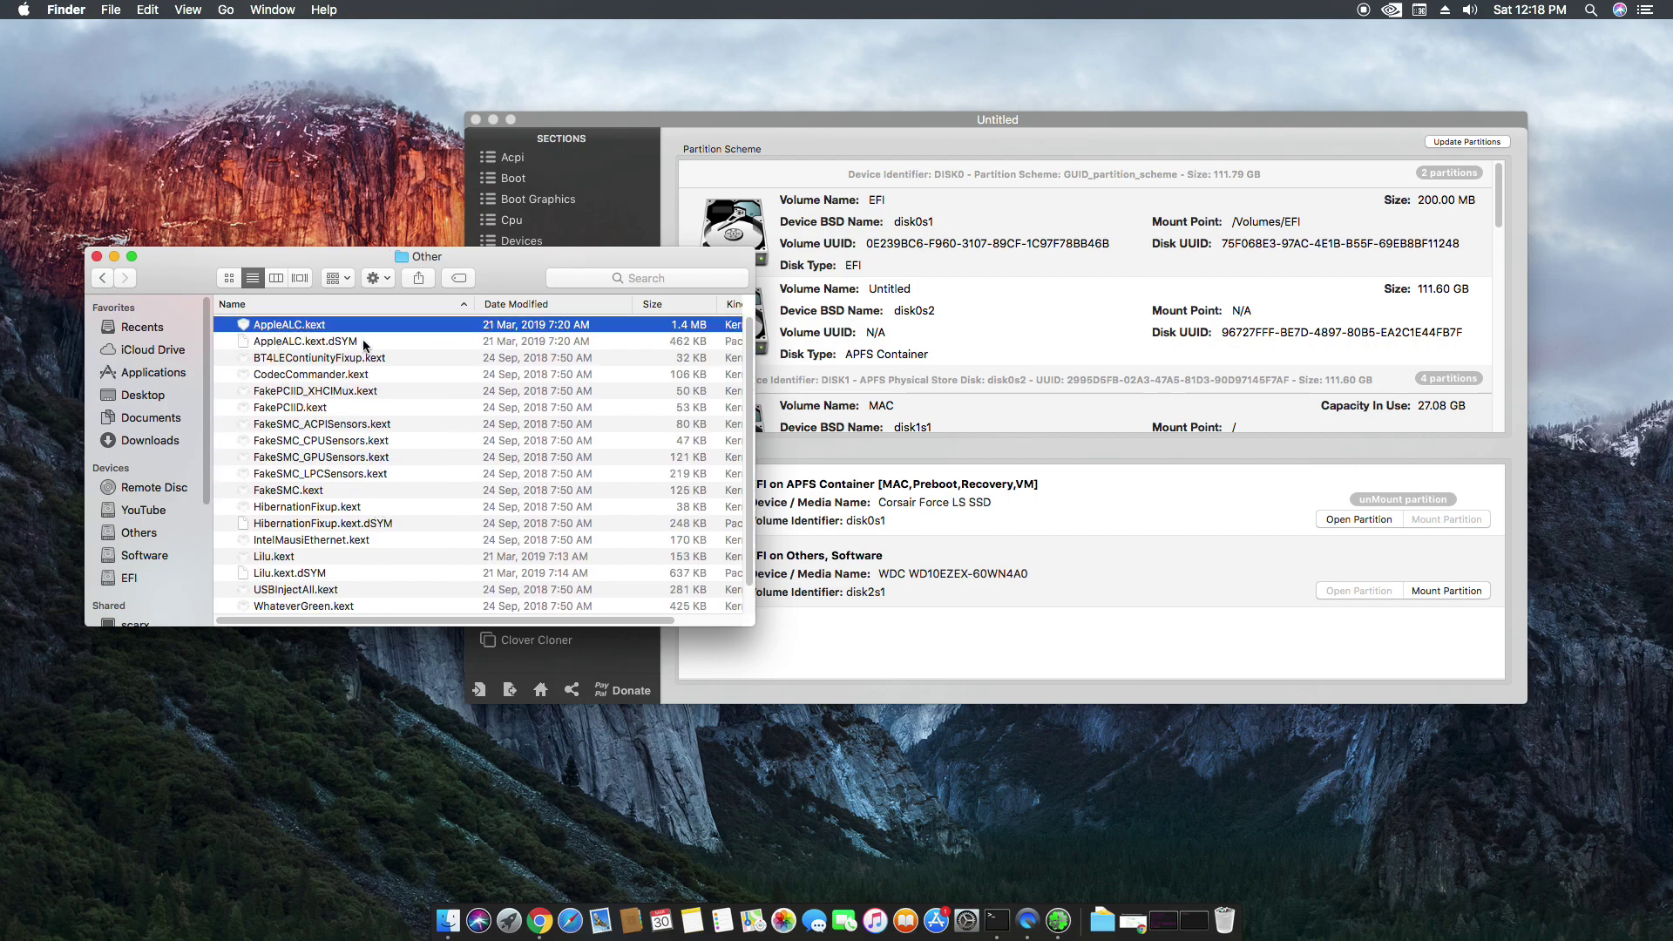
{"action": "left_click", "coordinate": [311, 559]}
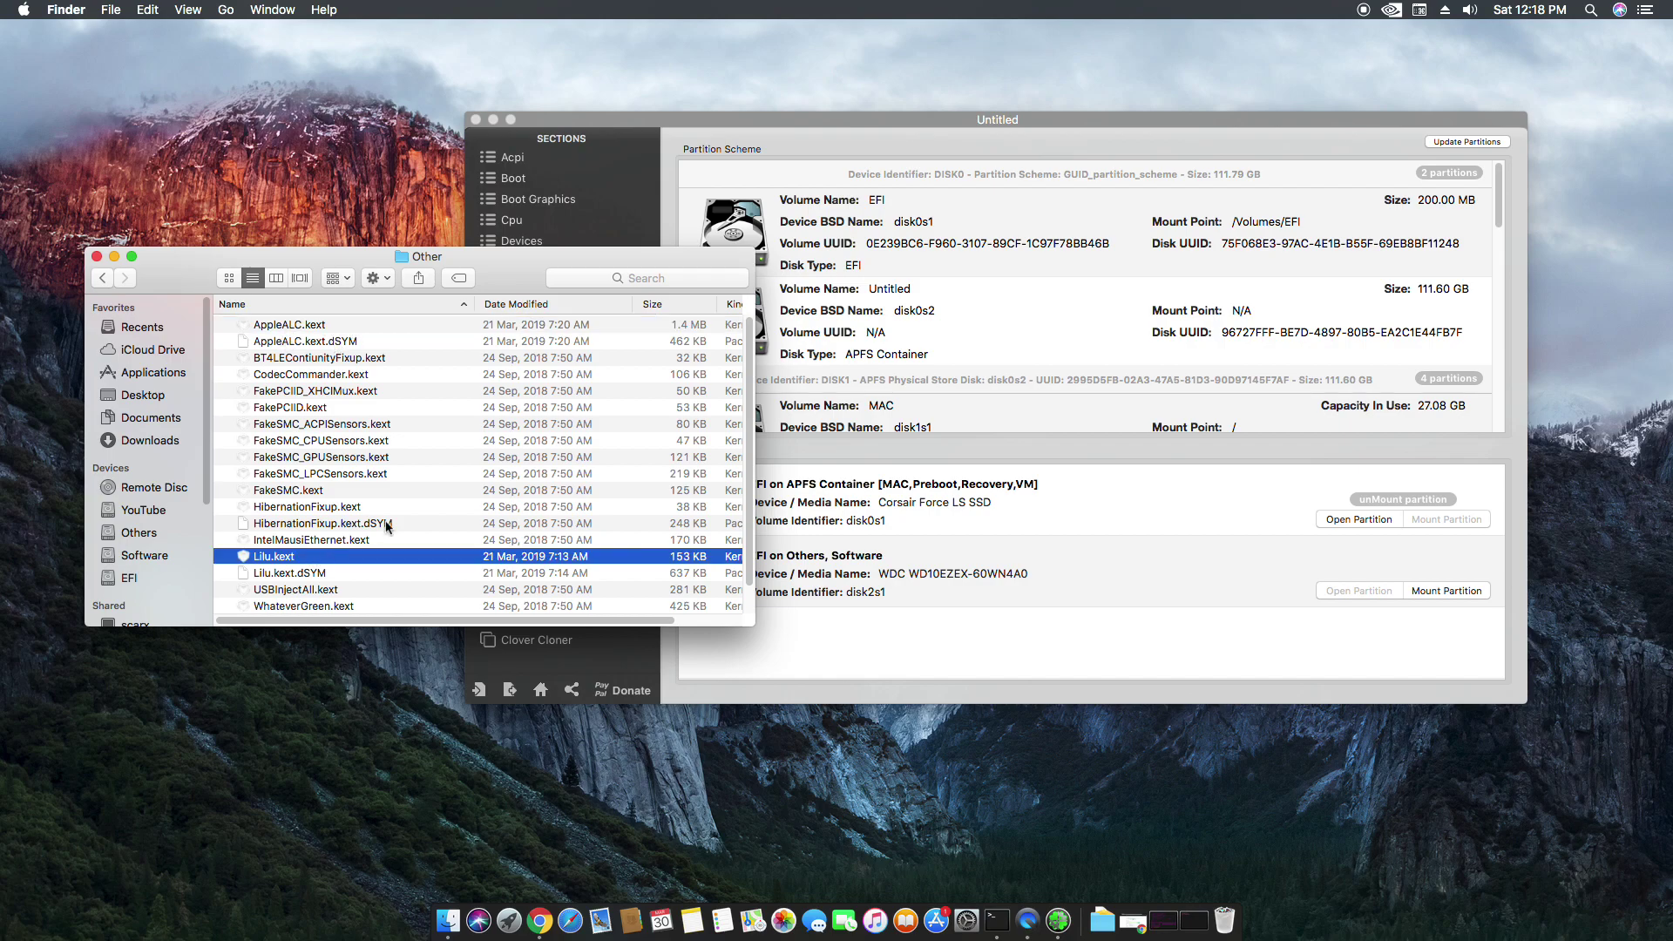
{"action": "left_click", "coordinate": [334, 327]}
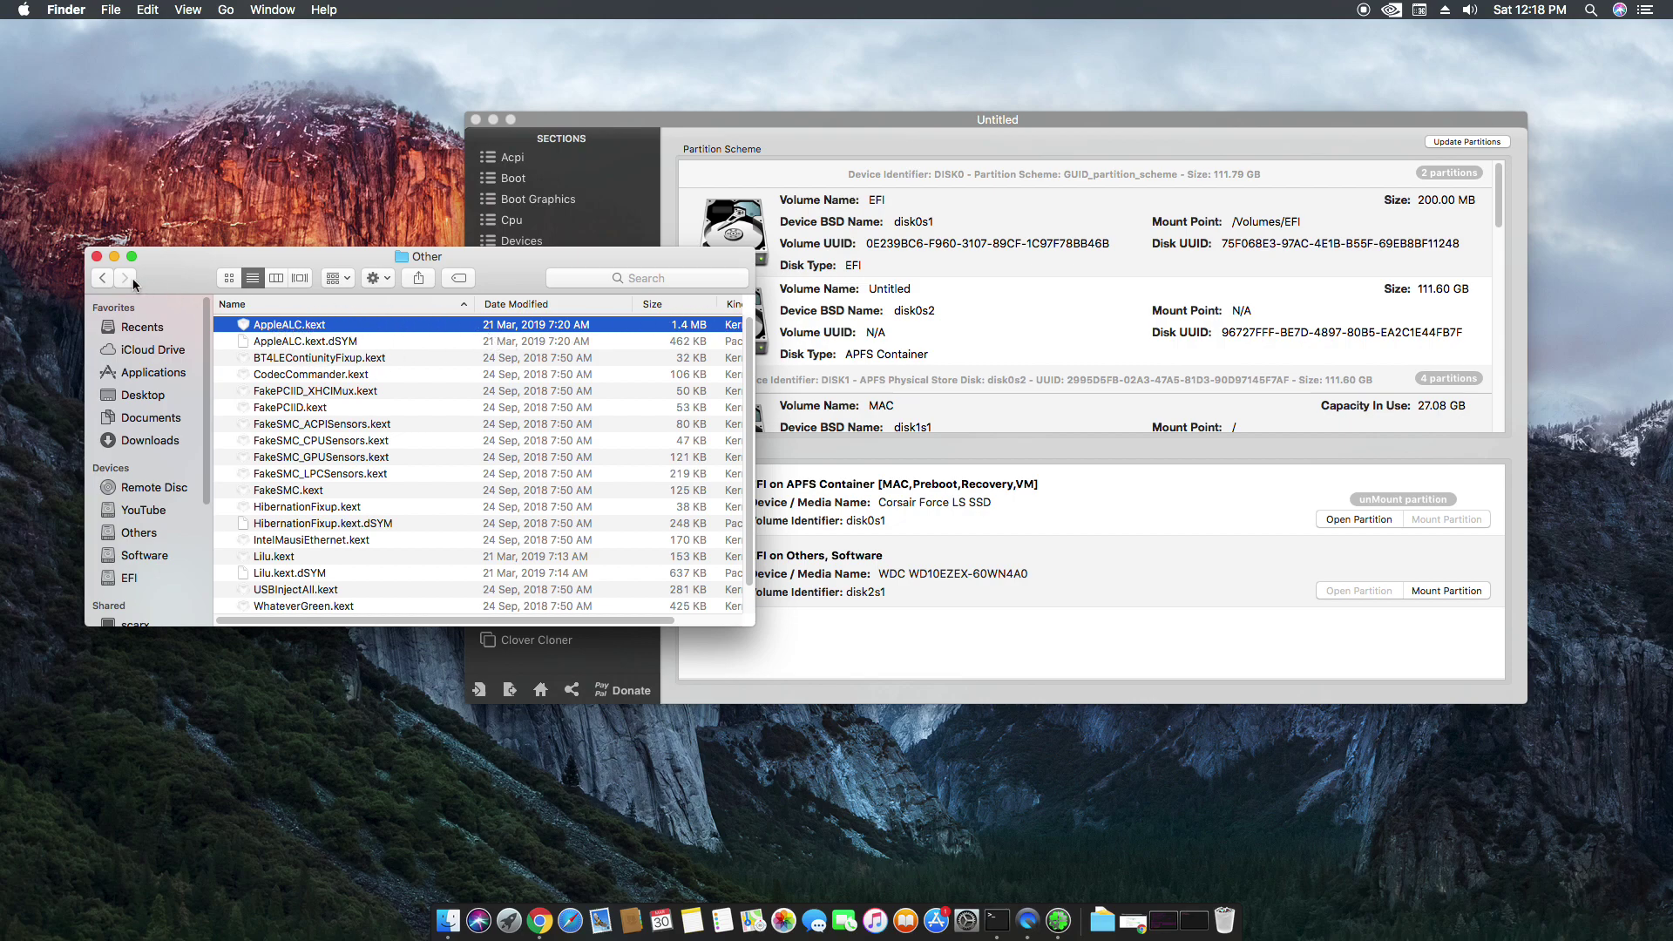
Go back up to the CLOVER folder with Finder in front
{"action": "left_click", "coordinate": [104, 281]}
{"action": "left_click", "coordinate": [103, 278]}
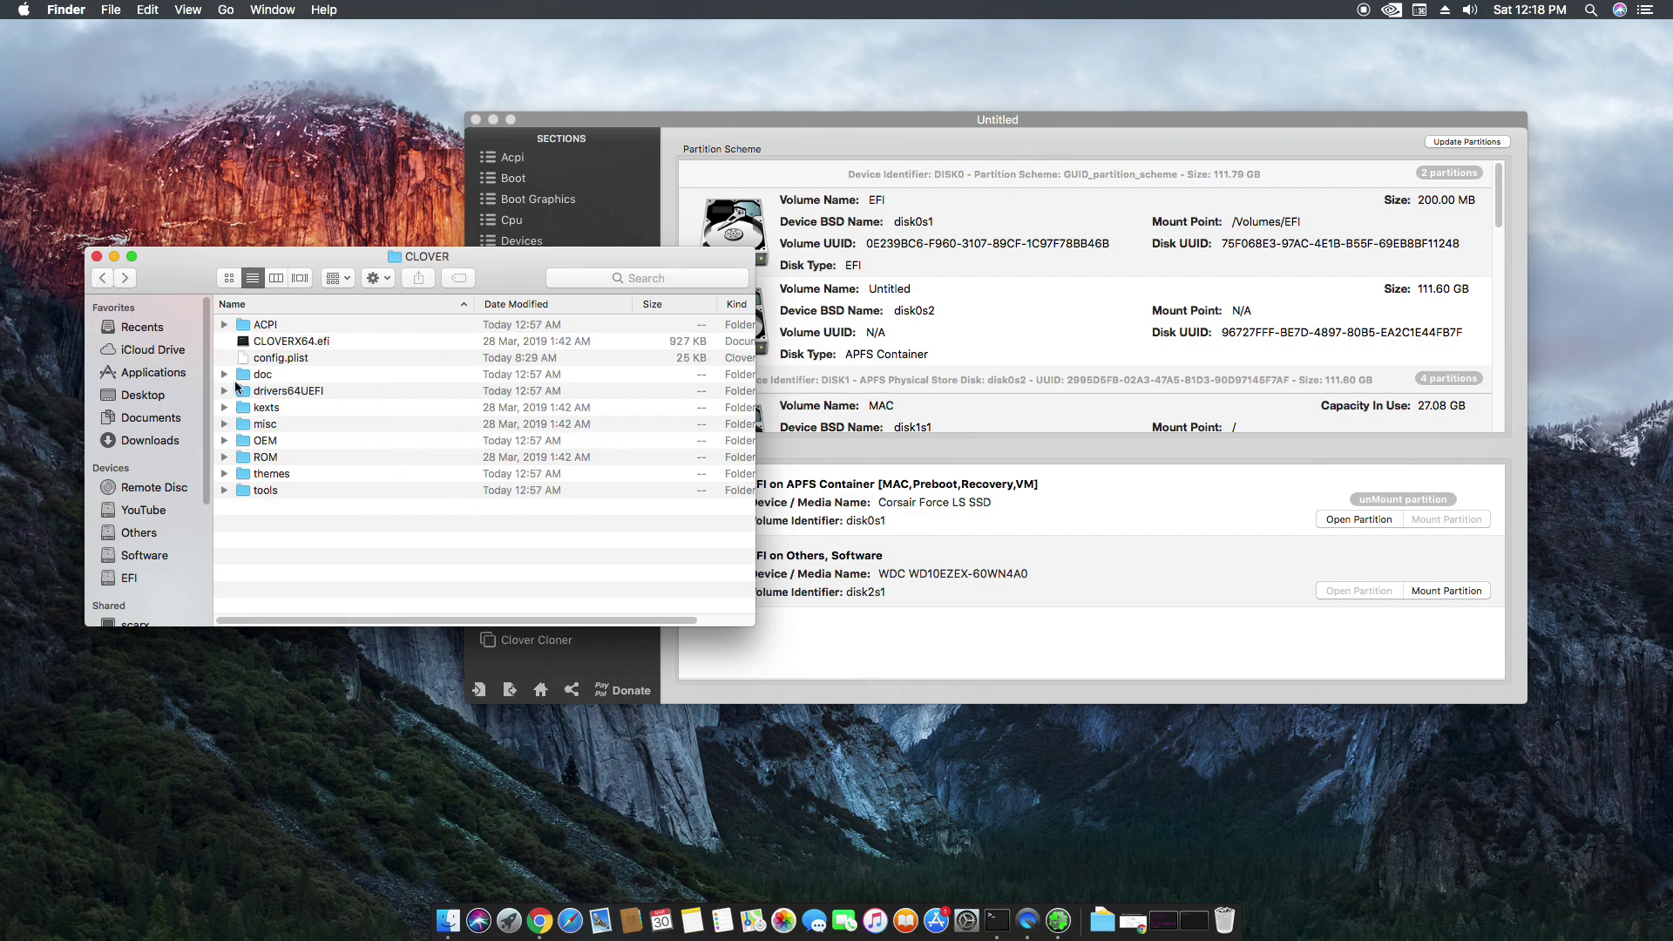
{"action": "left_click", "coordinate": [854, 124]}
{"action": "left_click", "coordinate": [448, 921]}
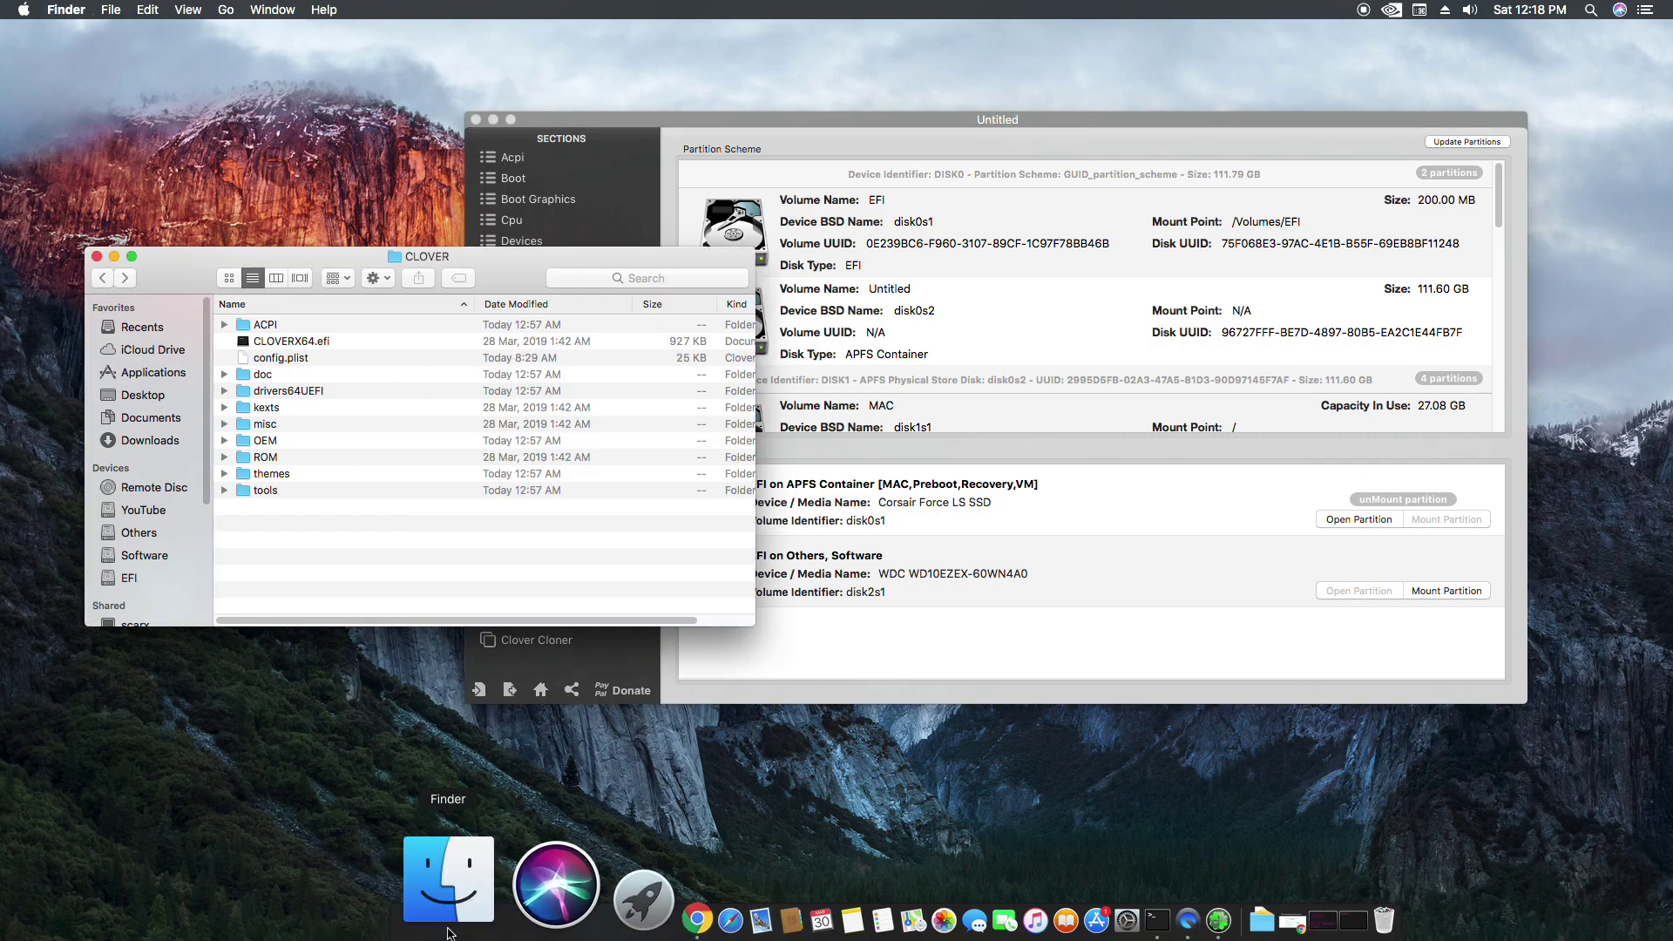
Open the Downloads folder and scroll through its files
{"action": "left_click", "coordinate": [147, 440]}
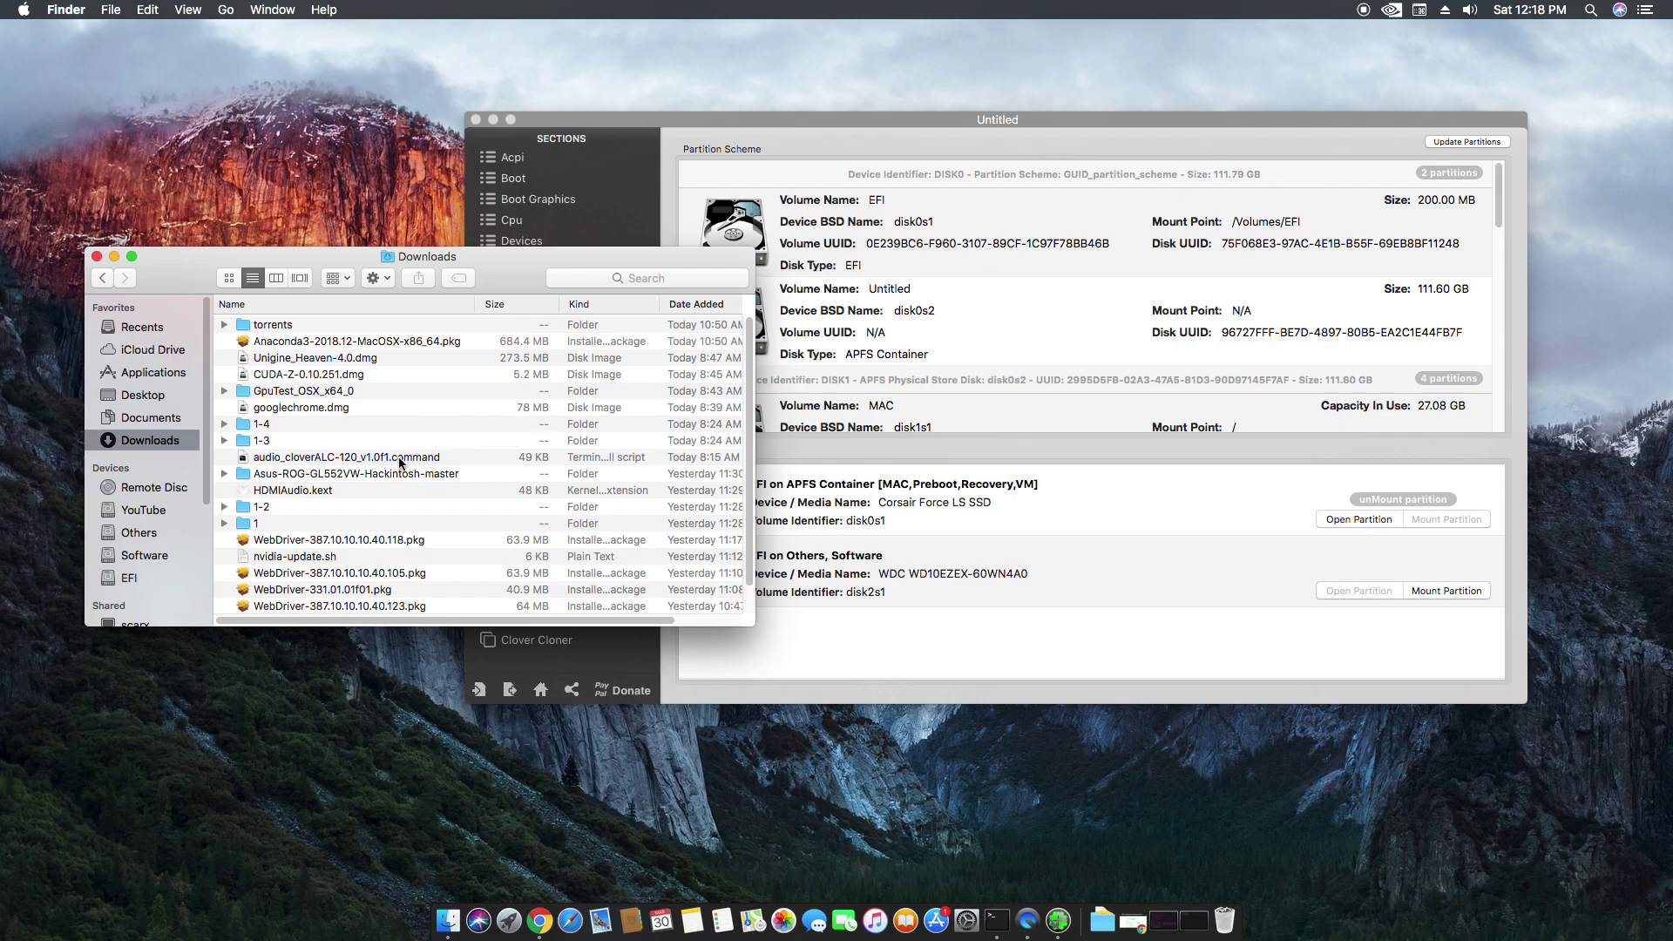
{"action": "left_click", "coordinate": [125, 103]}
{"action": "left_click", "coordinate": [24, 9]}
{"action": "left_click", "coordinate": [23, 10]}
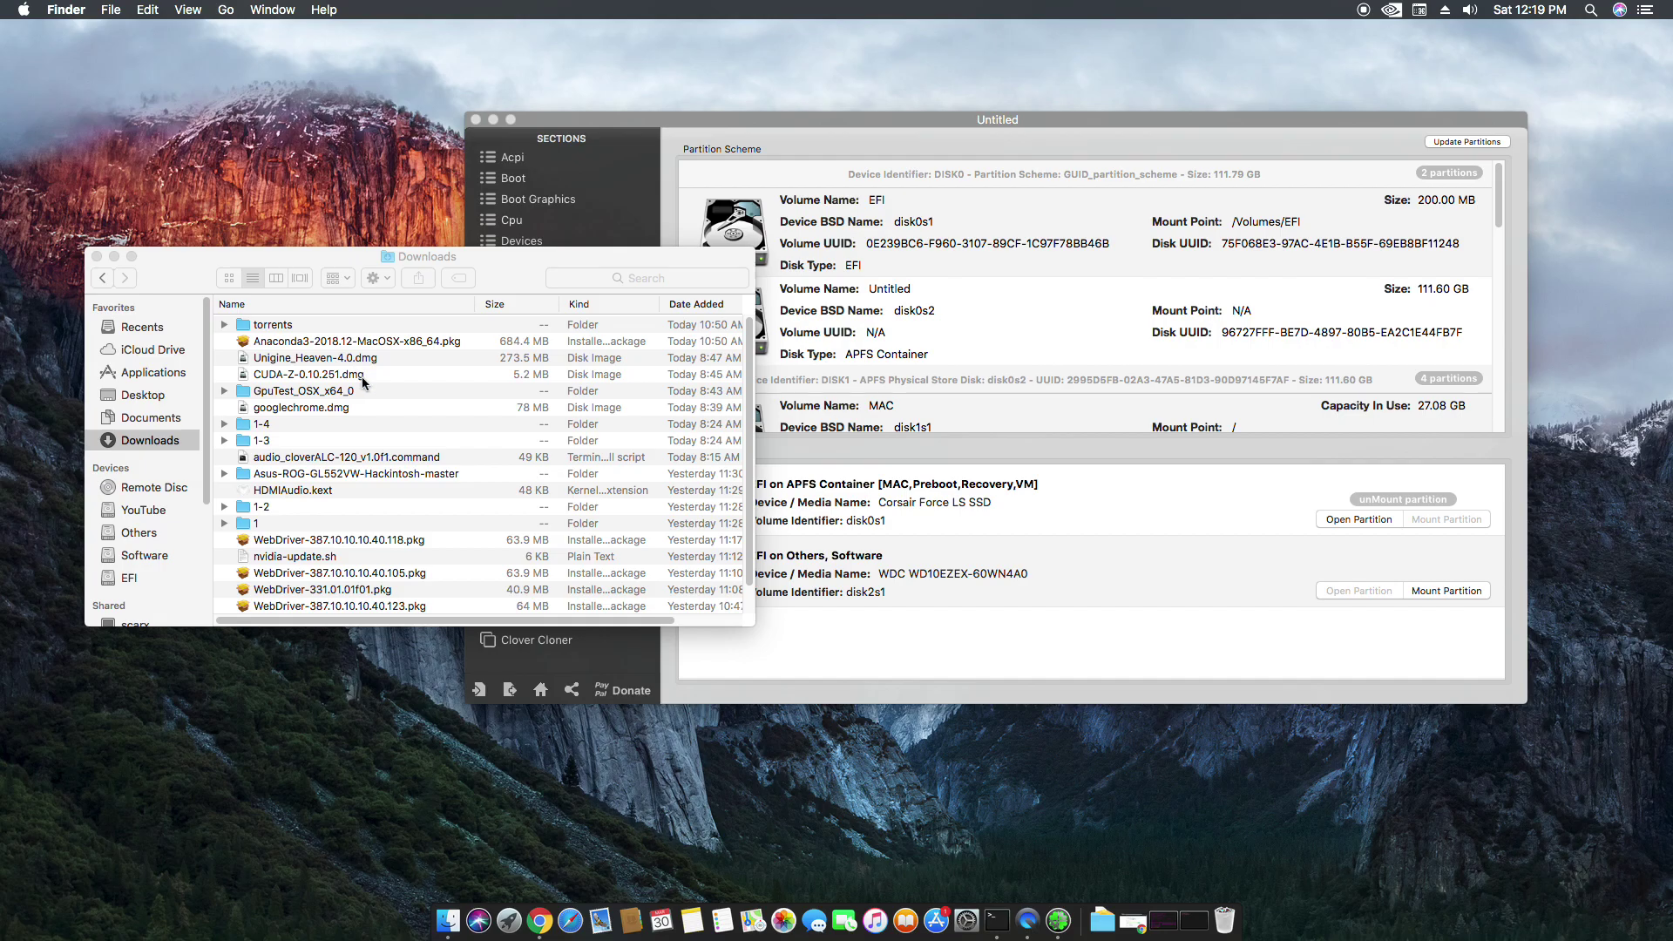
{"action": "scroll", "coordinate": [400, 474], "scroll_direction": "down", "scroll_amount": 2}
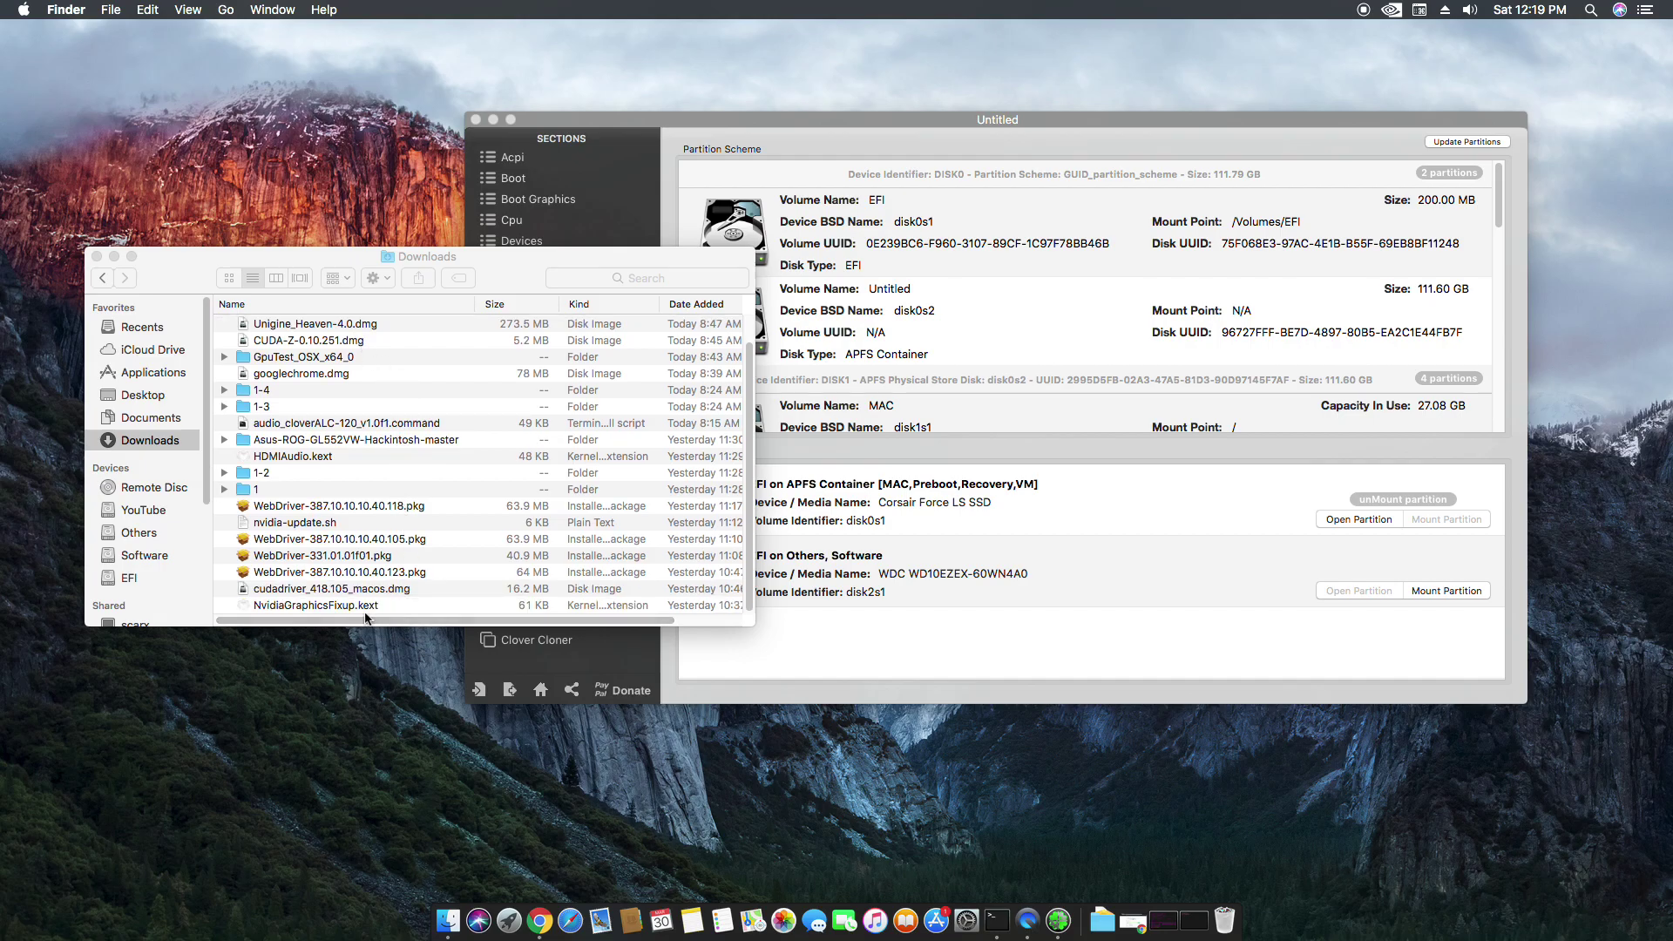
Quick Look the nvidia-update.sh script and scroll through its contents
{"action": "left_click", "coordinate": [353, 529]}
{"action": "left_click", "coordinate": [358, 522]}
{"action": "key", "text": "space"}
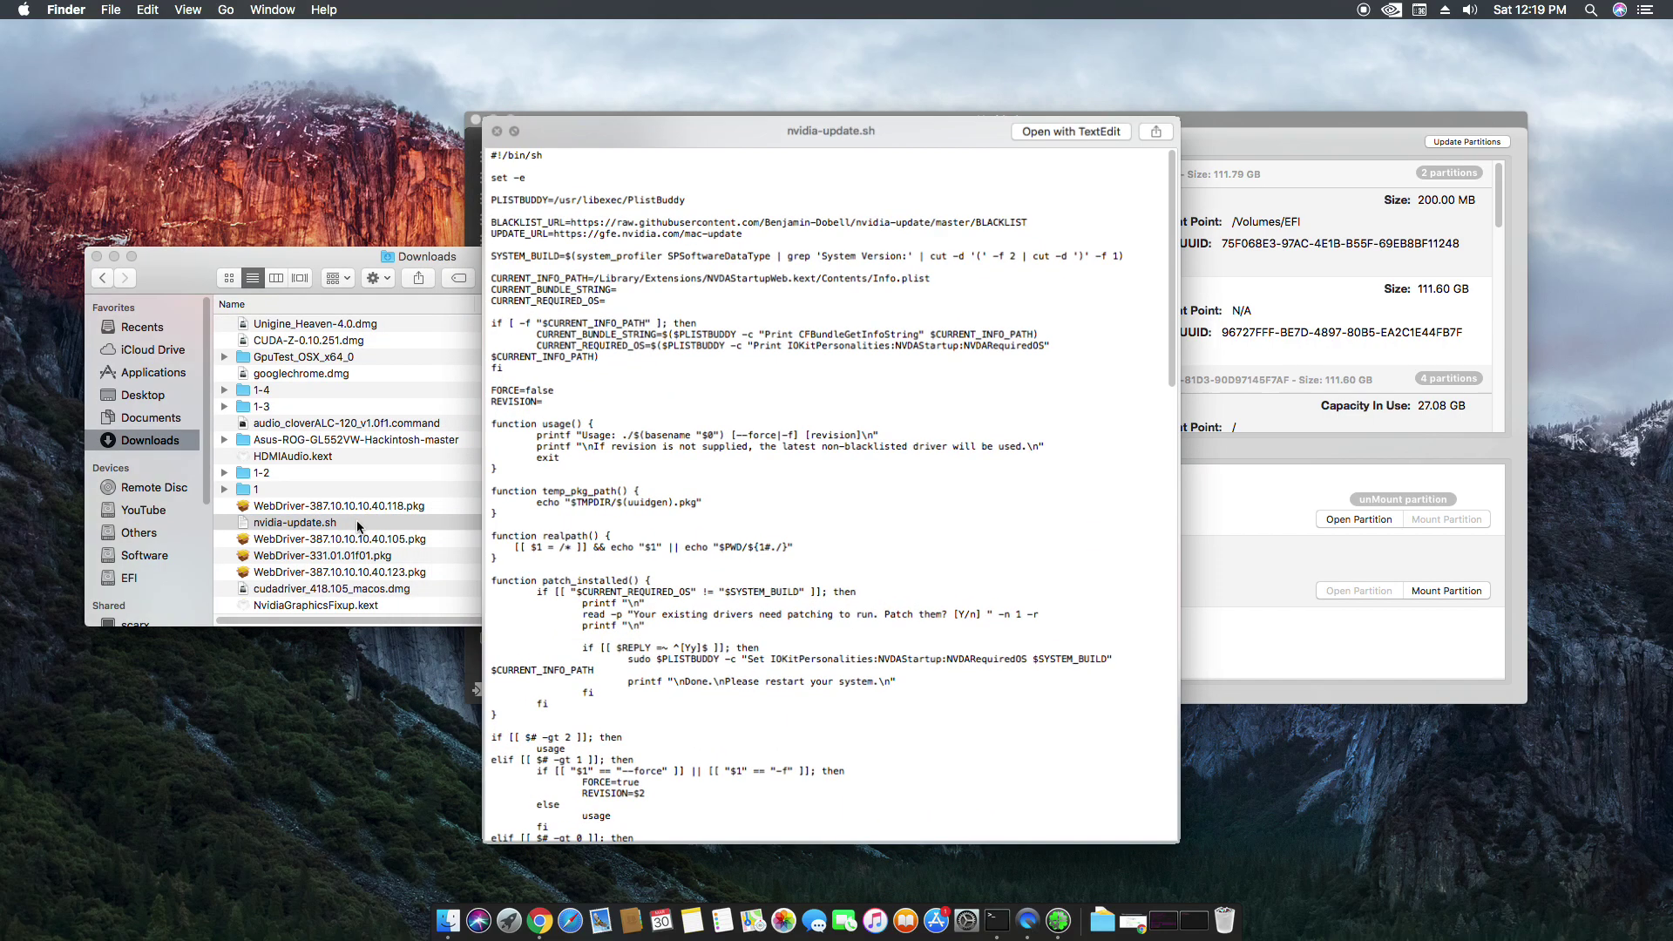
{"action": "scroll", "coordinate": [644, 593], "scroll_direction": "down", "scroll_amount": 10}
{"action": "scroll", "coordinate": [644, 592], "scroll_direction": "down", "scroll_amount": 10}
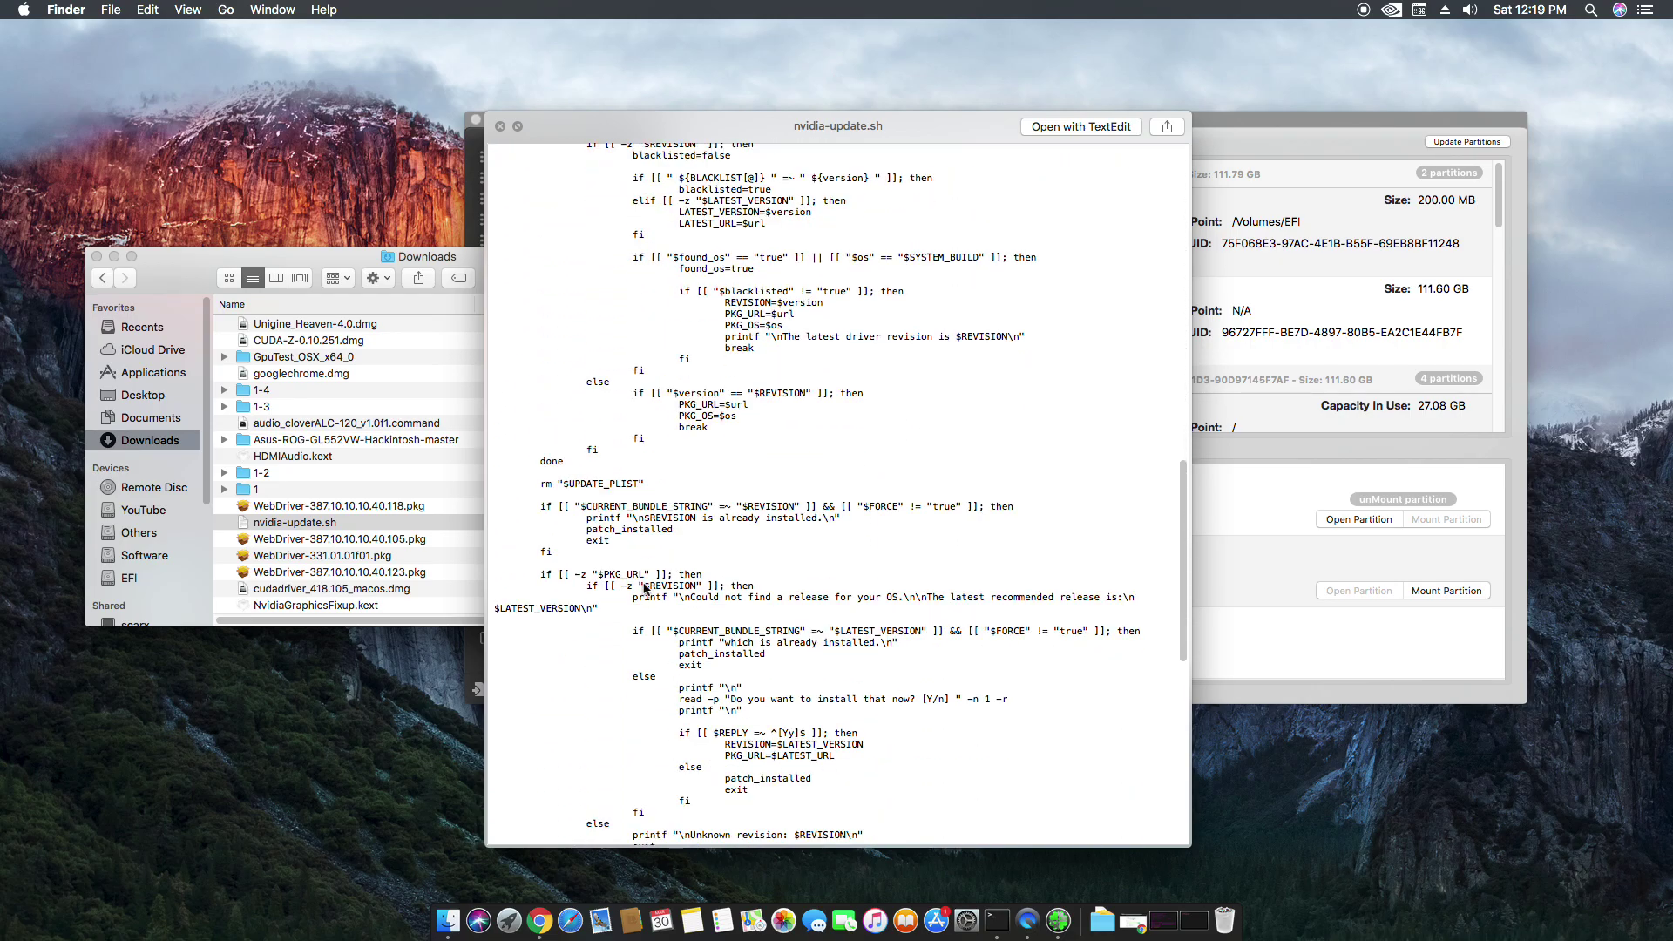
{"action": "key", "text": "space"}
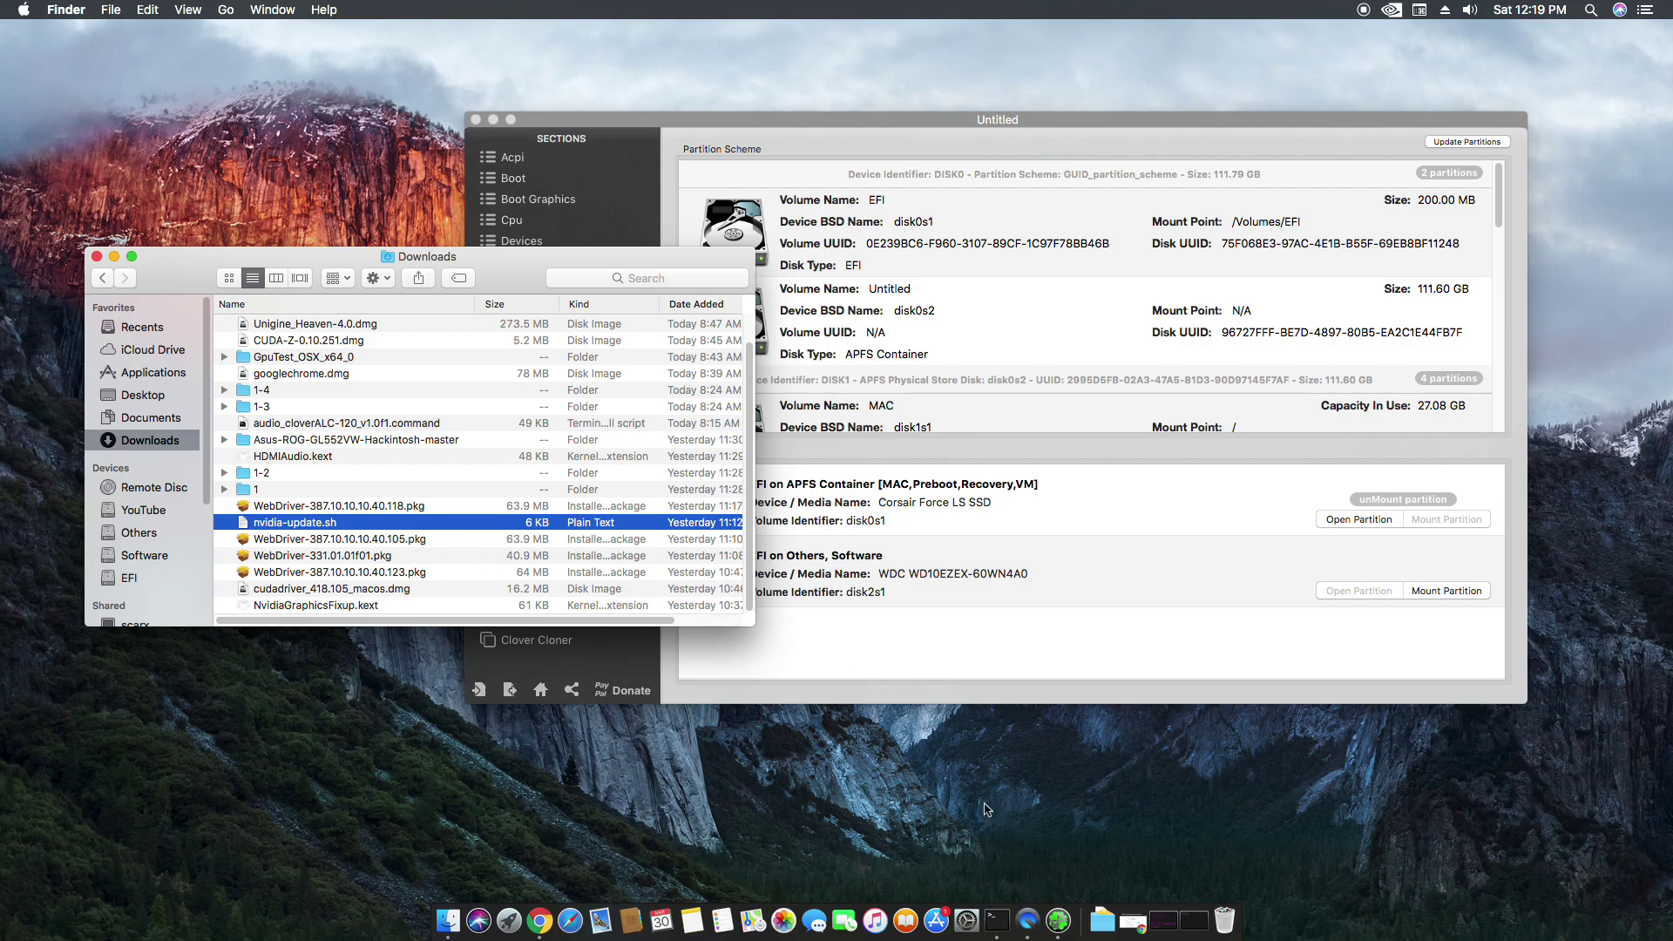
Launch Terminal from Spotlight and recall the sudo curl nvidia-update.sh command from history
{"action": "key", "text": "super+space"}
{"action": "type", "text": "terminal"}
{"action": "key", "text": "Return"}
{"action": "key", "text": "Up"}
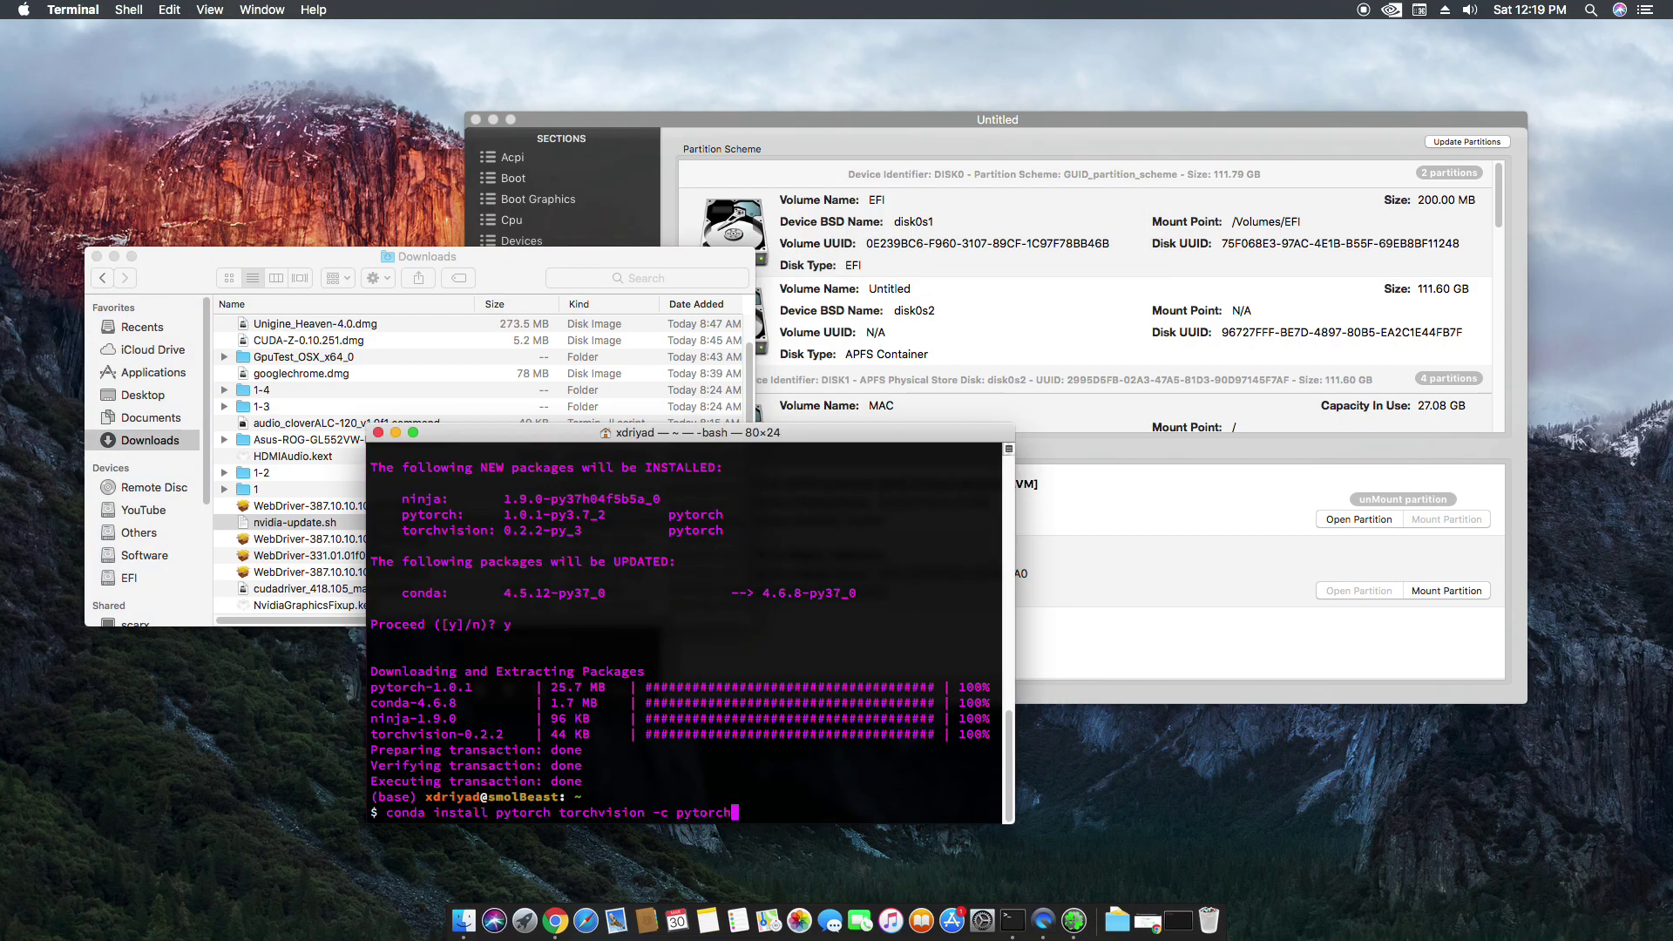
{"action": "key", "text": "Up"}
{"action": "key", "text": "Up"}
{"action": "key", "text": "Up"}
{"action": "key", "text": "Up"}
{"action": "key", "text": "Up"}
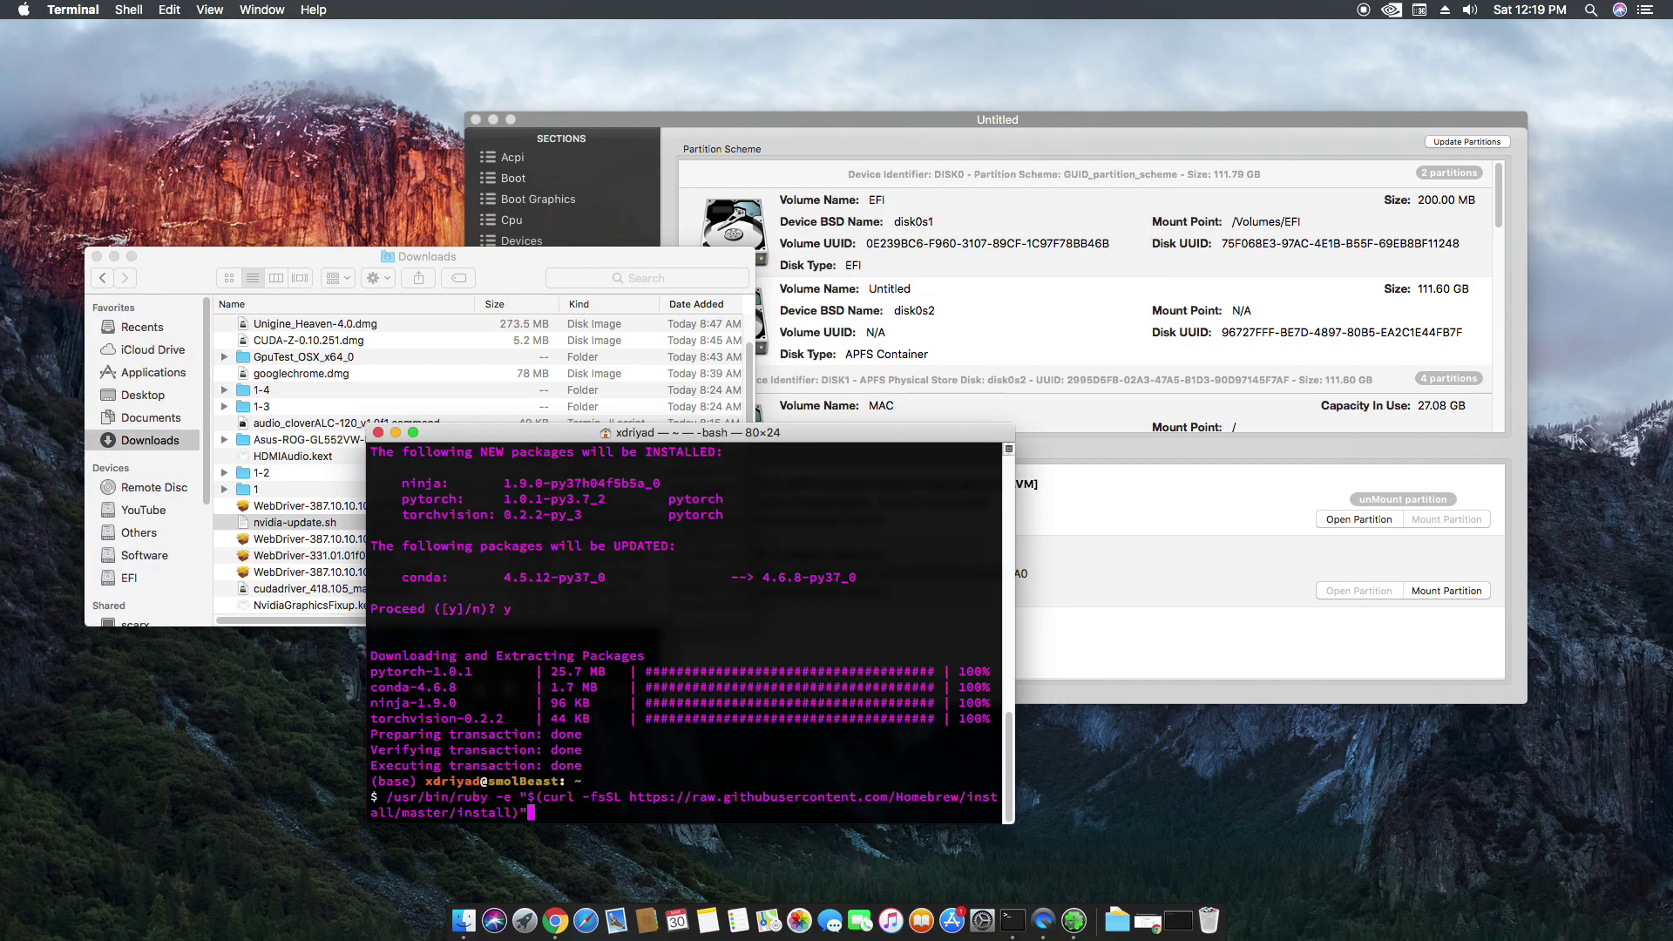
{"action": "key", "text": "Up"}
{"action": "key", "text": "Up"}
{"action": "key", "text": "Up"}
{"action": "key", "text": "Up"}
{"action": "key", "text": "Up"}
{"action": "key", "text": "Up"}
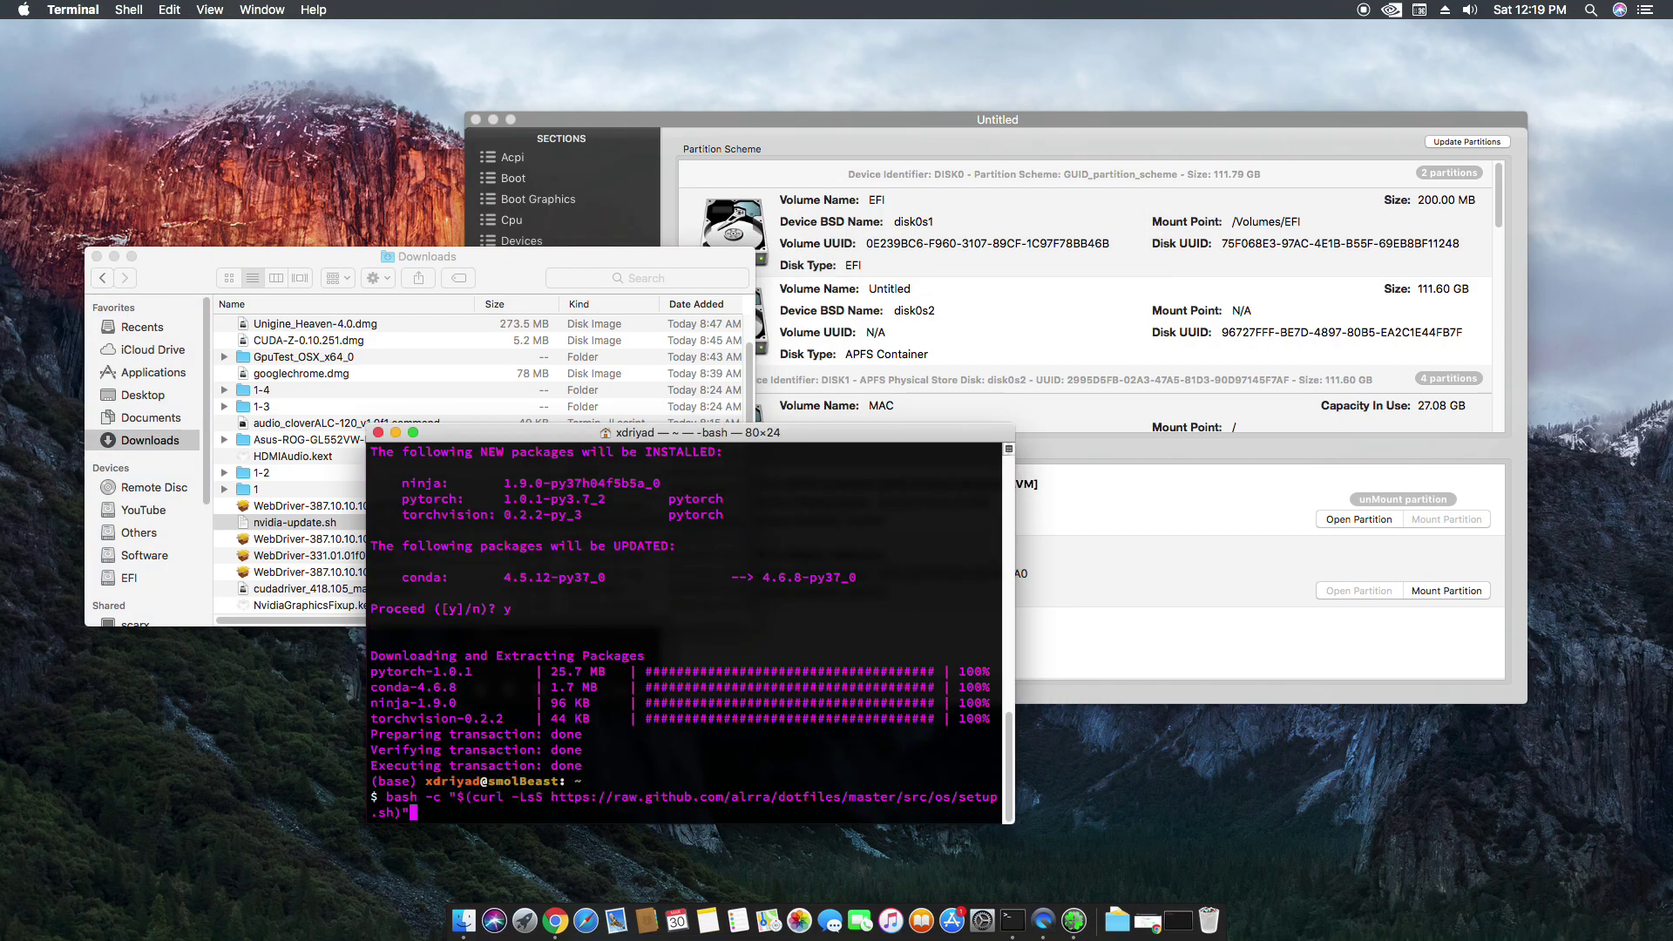
{"action": "key", "text": "Up"}
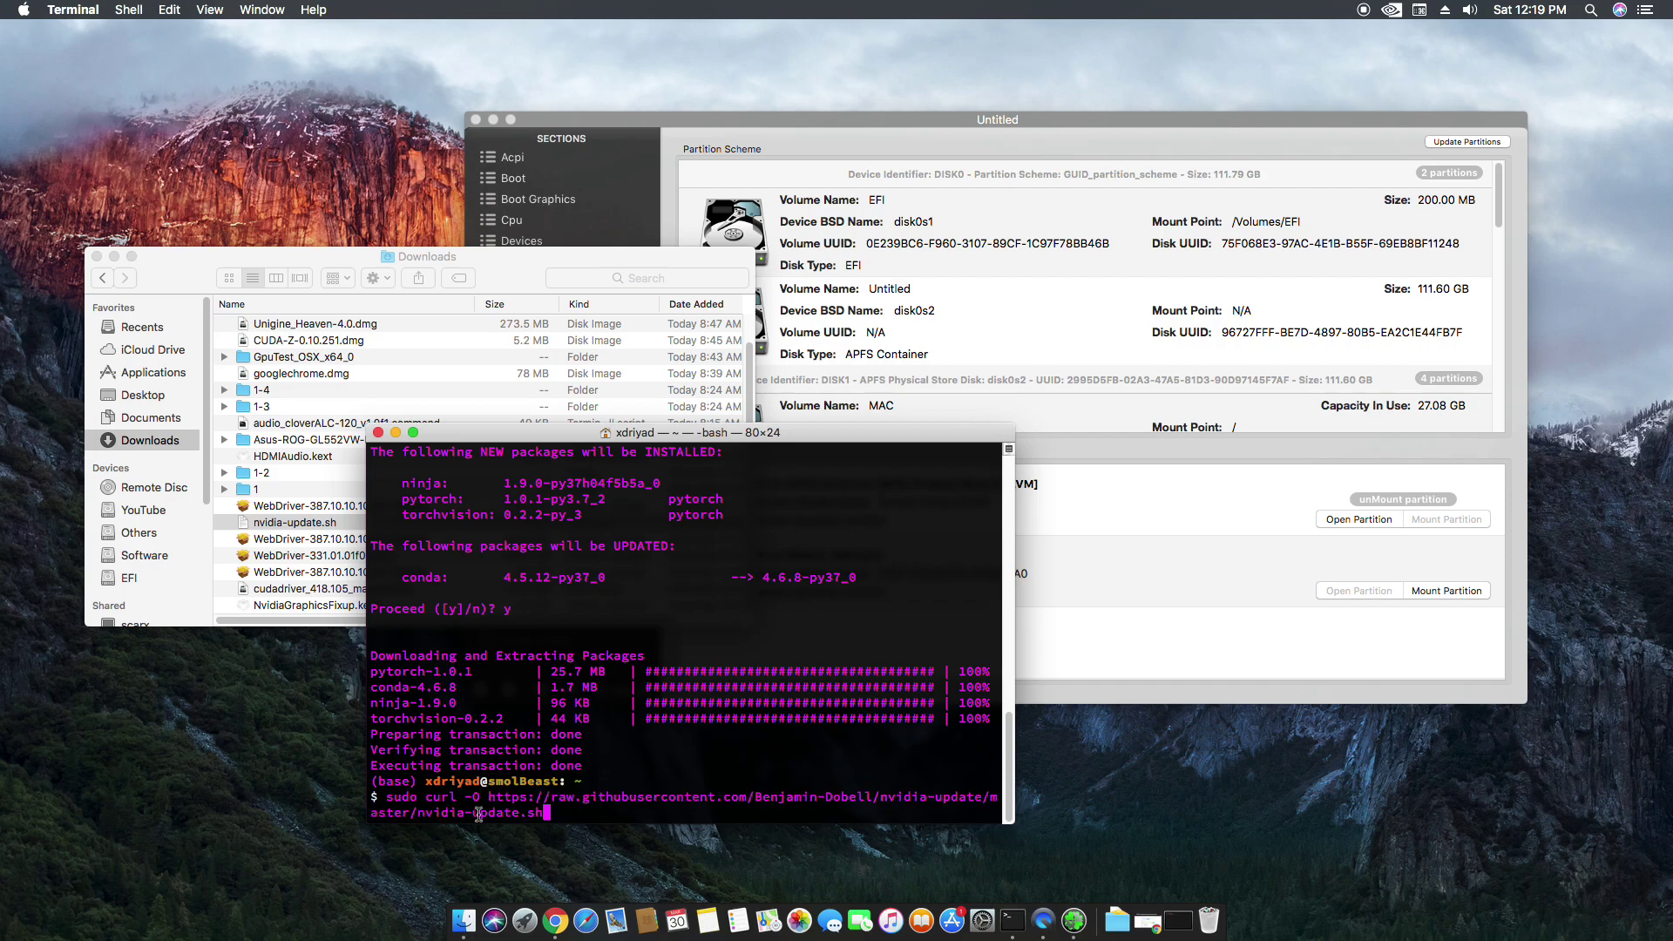
Highlight the sudo curl command and the nvidia-update.sh file name
{"action": "left_click_drag", "start_coordinate": [426, 800], "coordinate": [550, 812]}
{"action": "left_click", "coordinate": [384, 796], "text": "shift"}
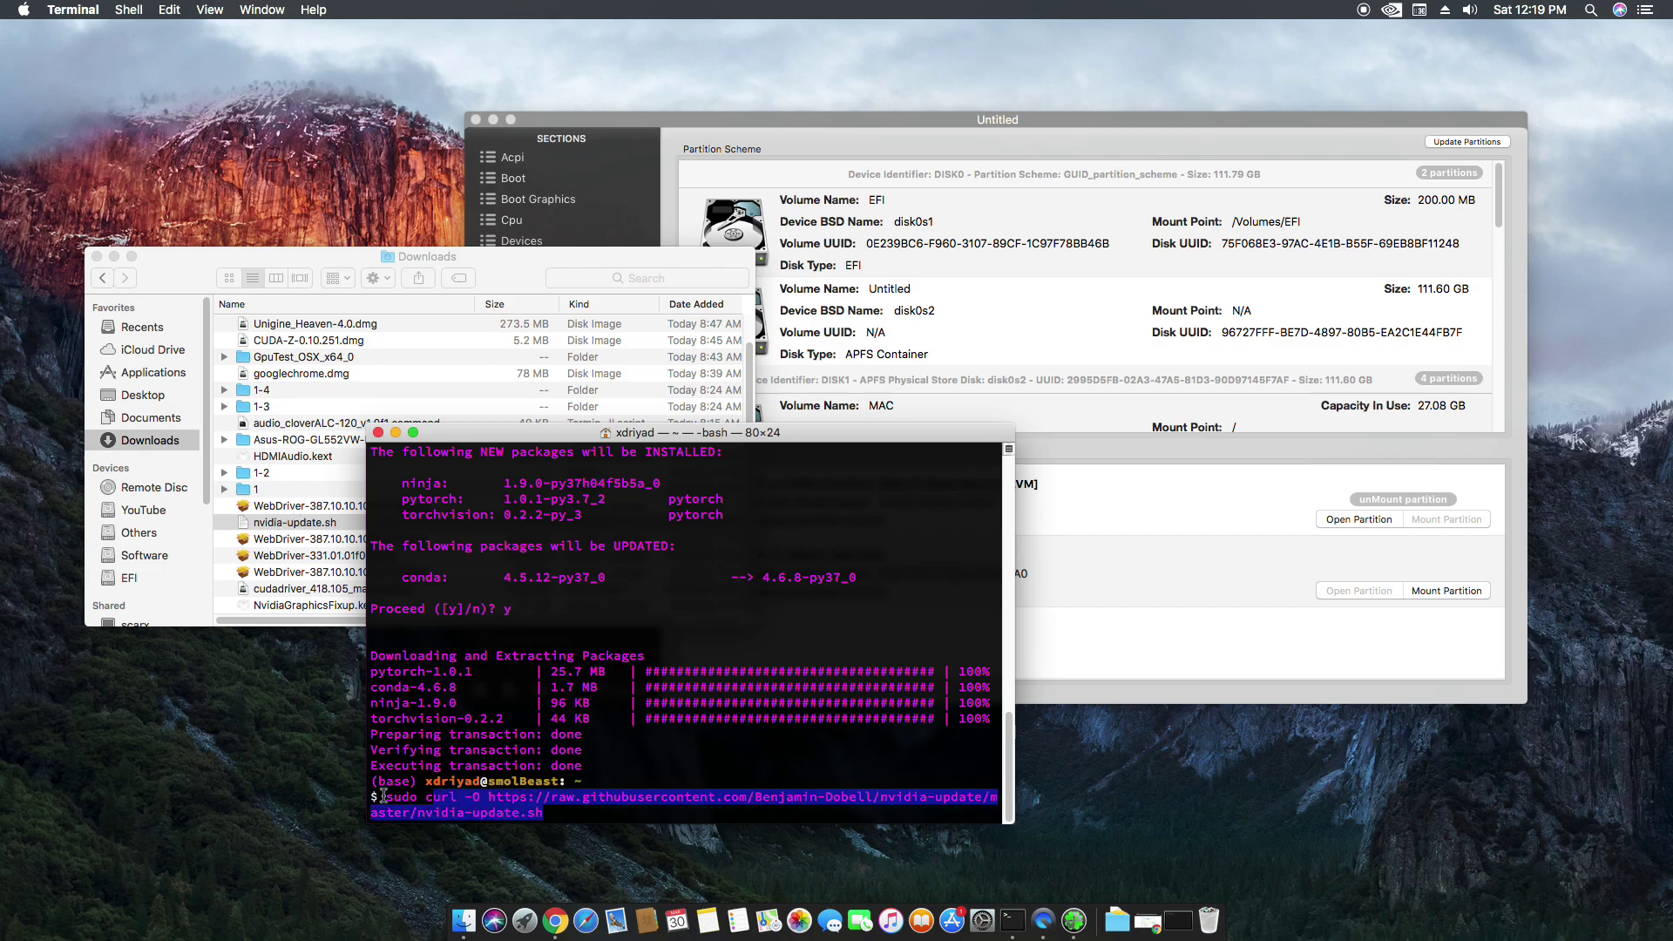
{"action": "left_click", "coordinate": [575, 817]}
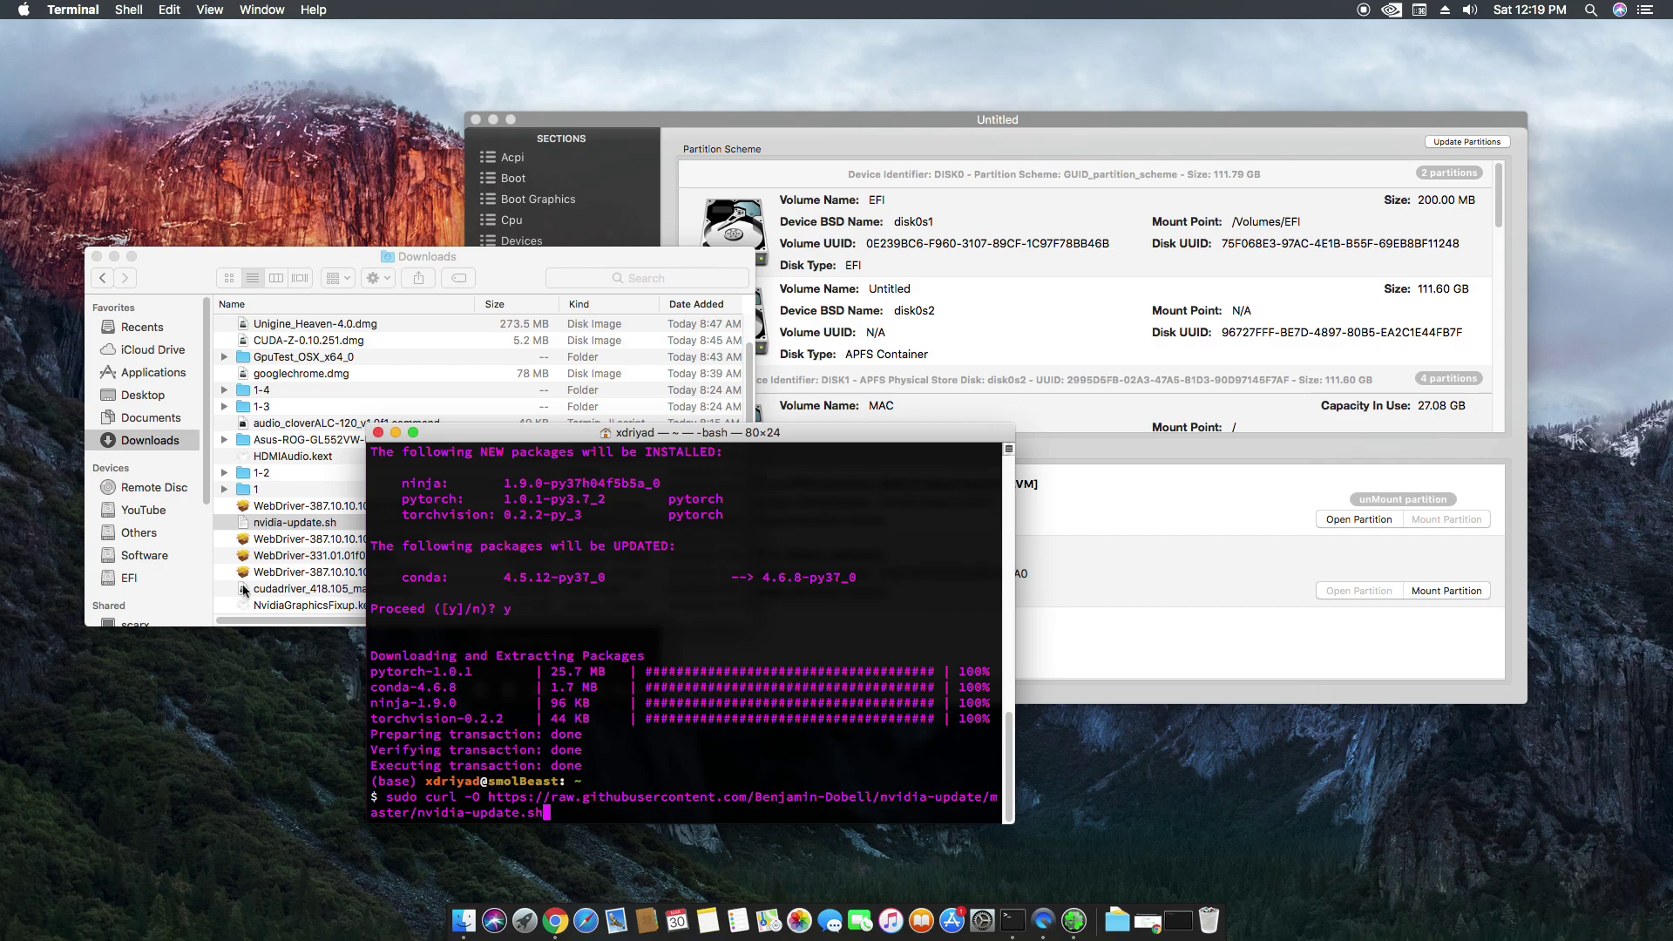
{"action": "double_click", "coordinate": [527, 812]}
{"action": "left_click", "coordinate": [556, 815]}
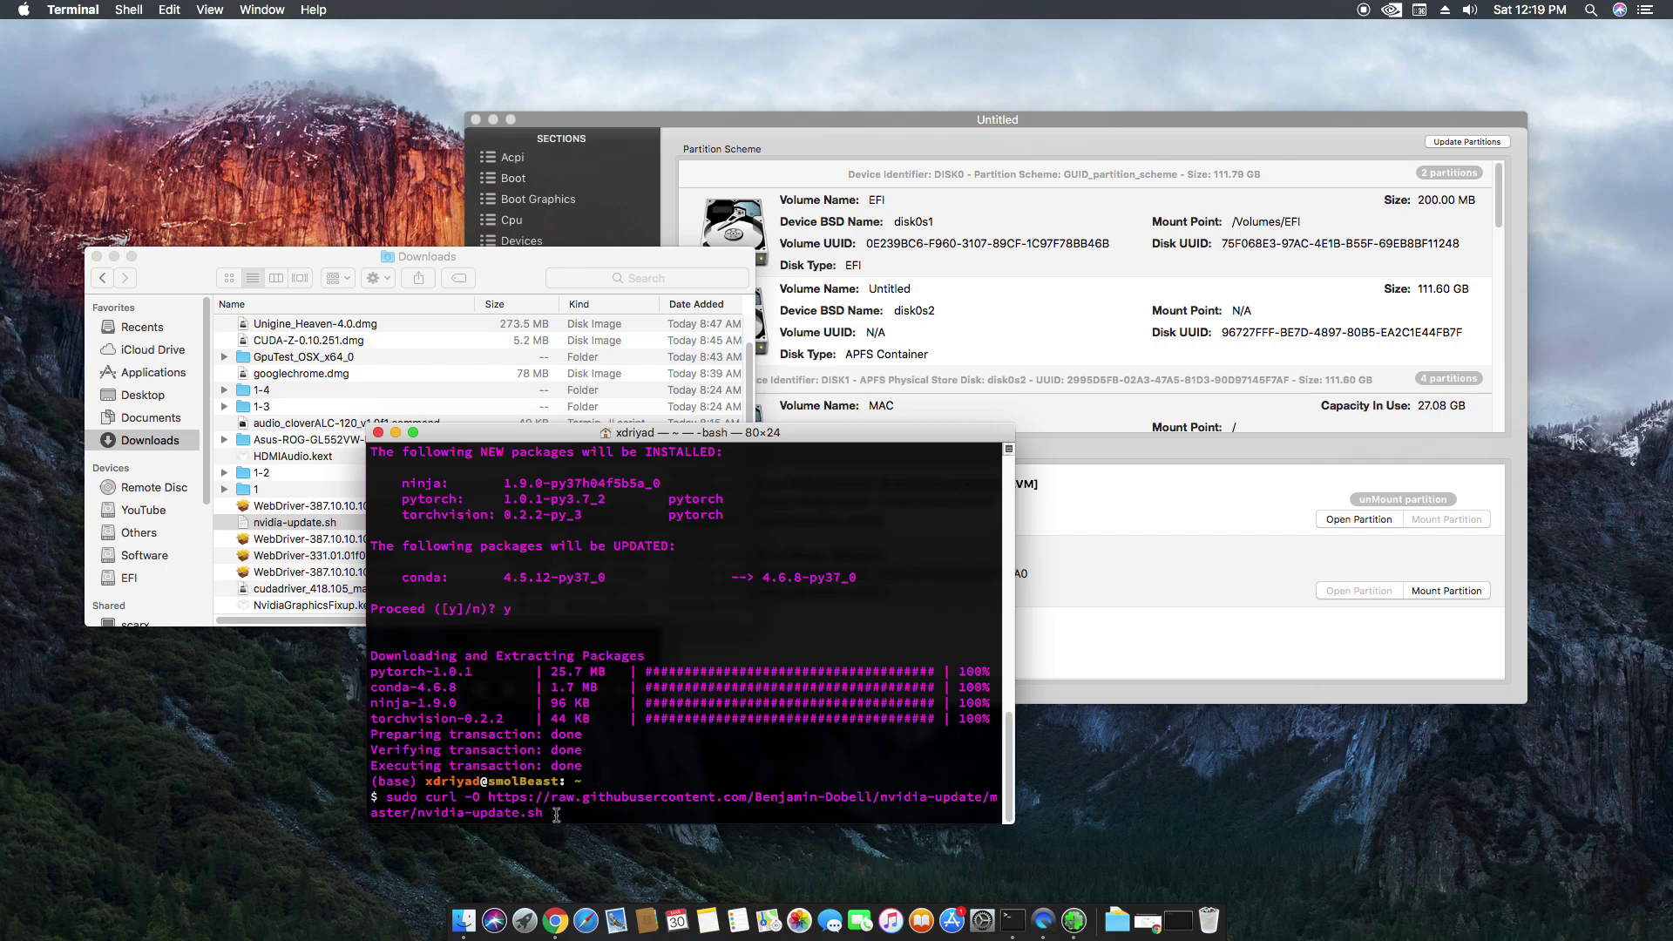
In Clover Configurator, glance at System Parameters, then return to the Mount EFI list
{"action": "left_click", "coordinate": [1072, 926]}
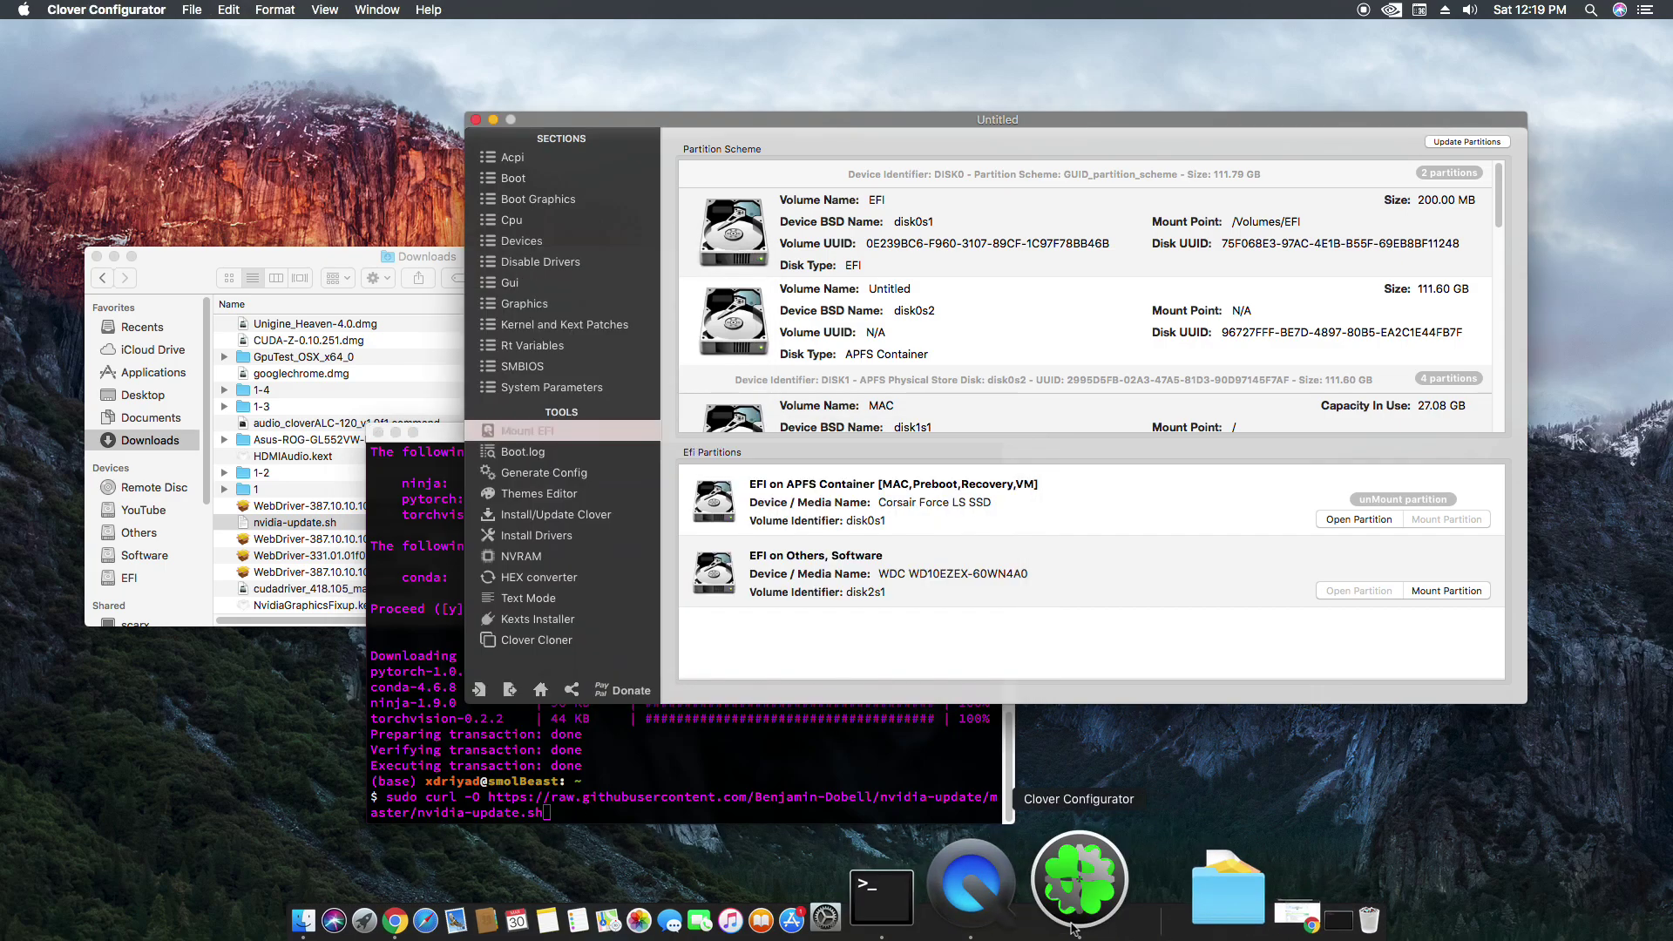
{"action": "left_click", "coordinate": [580, 390]}
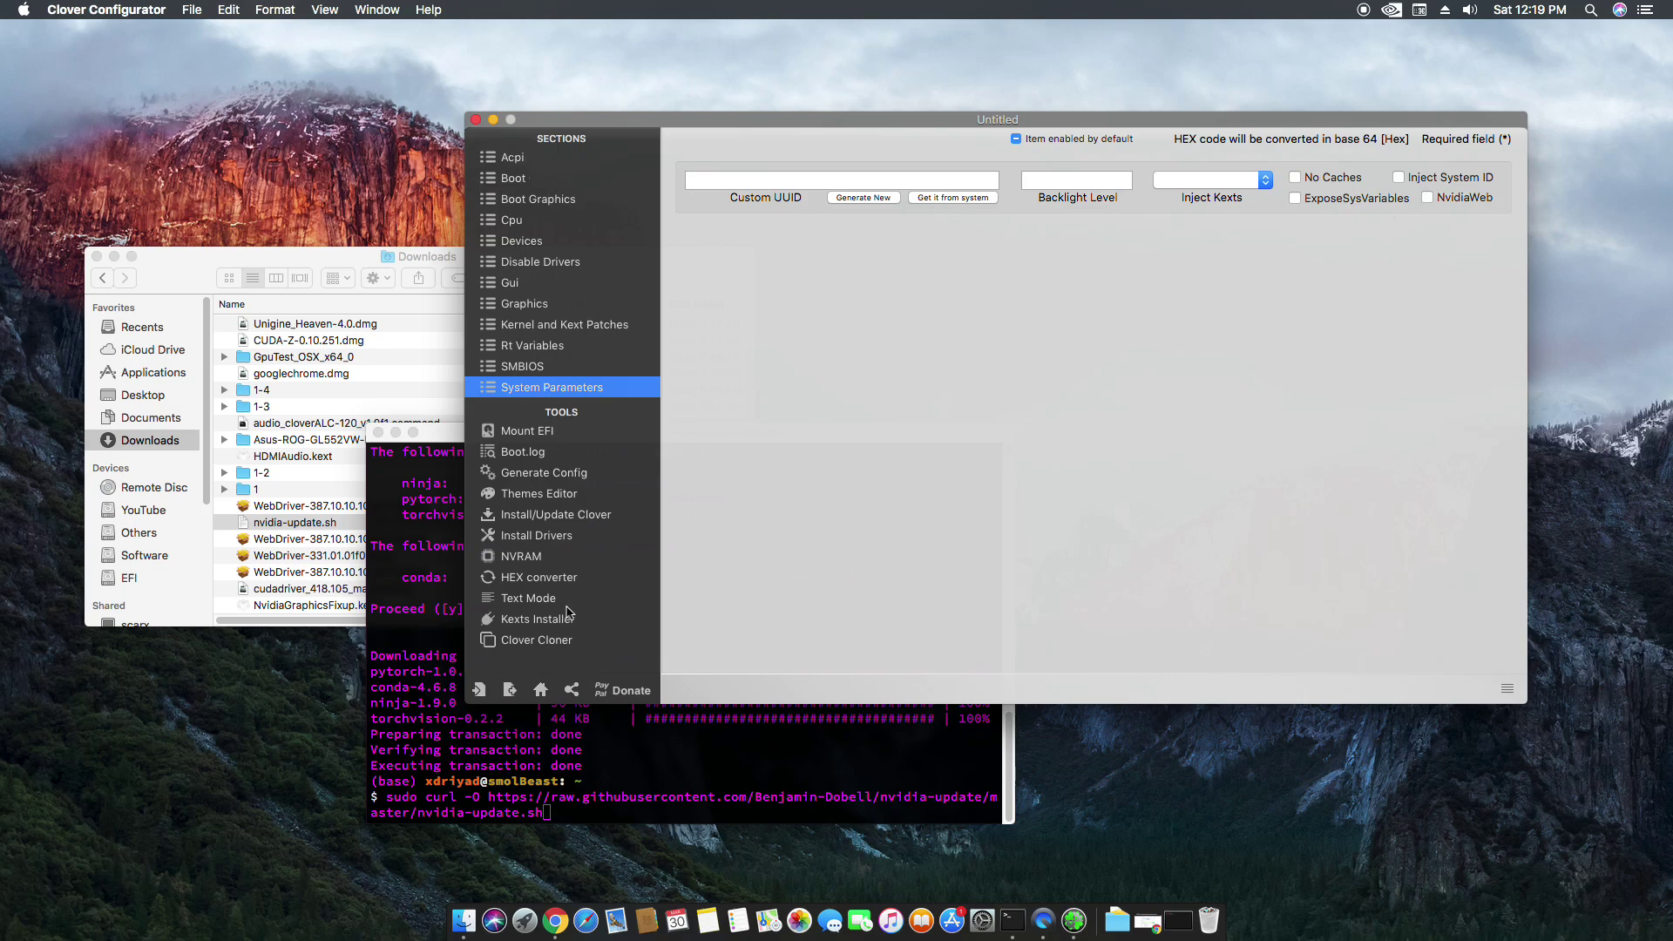
{"action": "left_click", "coordinate": [535, 434]}
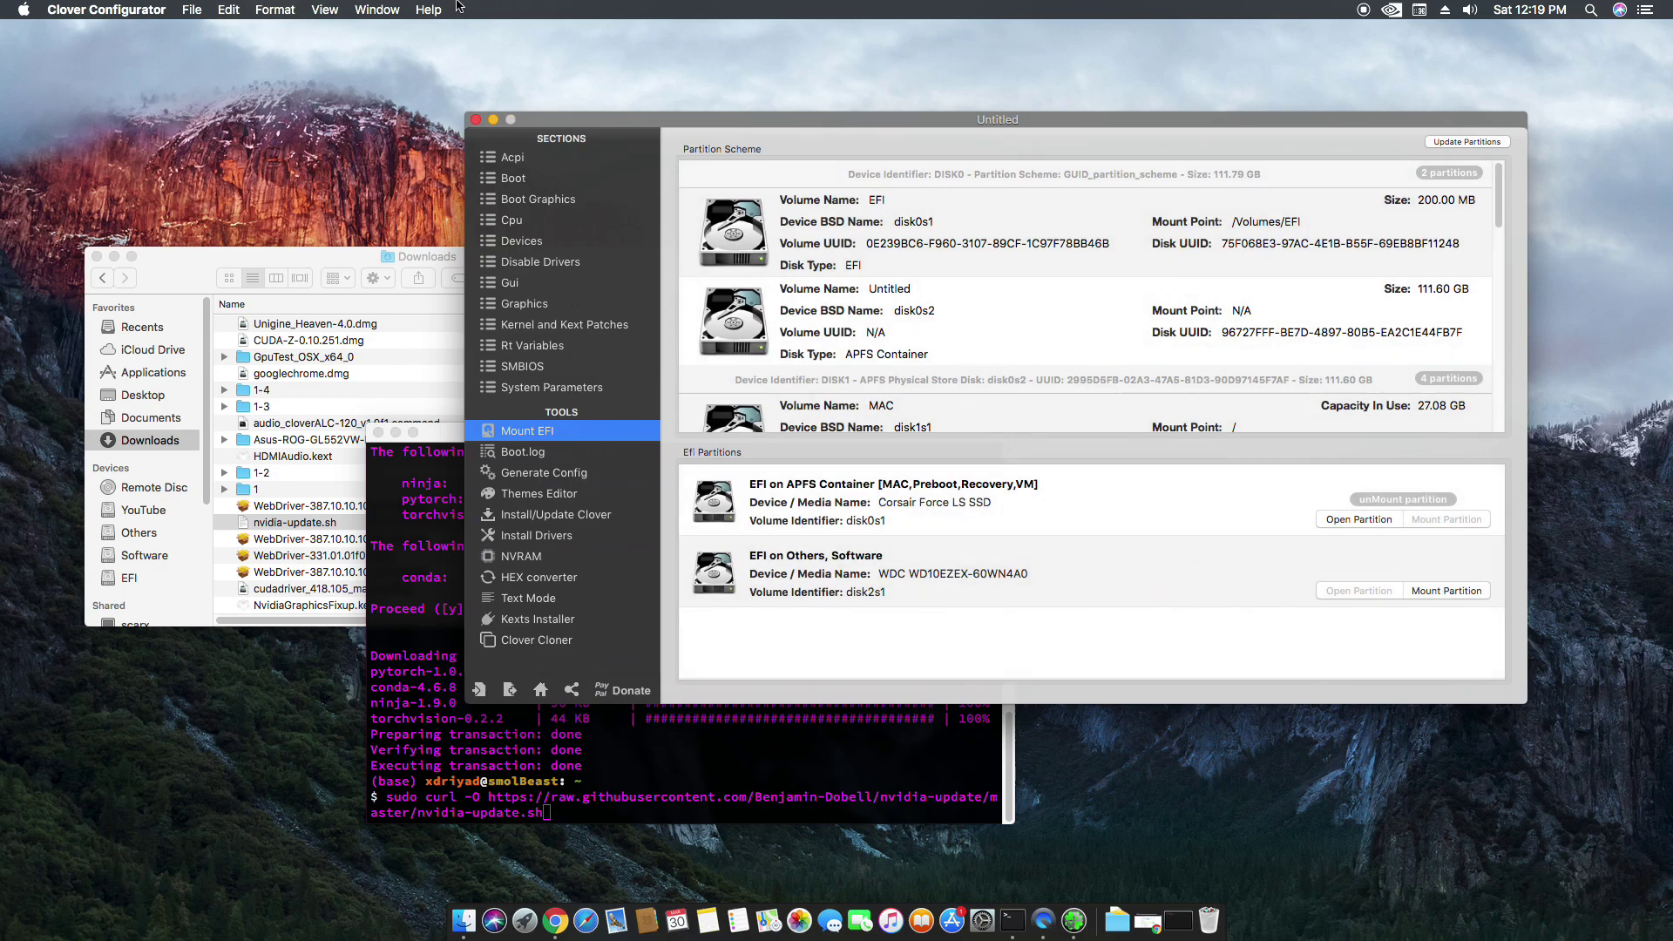
Import config.plist from EFI > EFI > CLOVER and view its System Parameters section
{"action": "left_click", "coordinate": [193, 10]}
{"action": "left_click", "coordinate": [218, 52]}
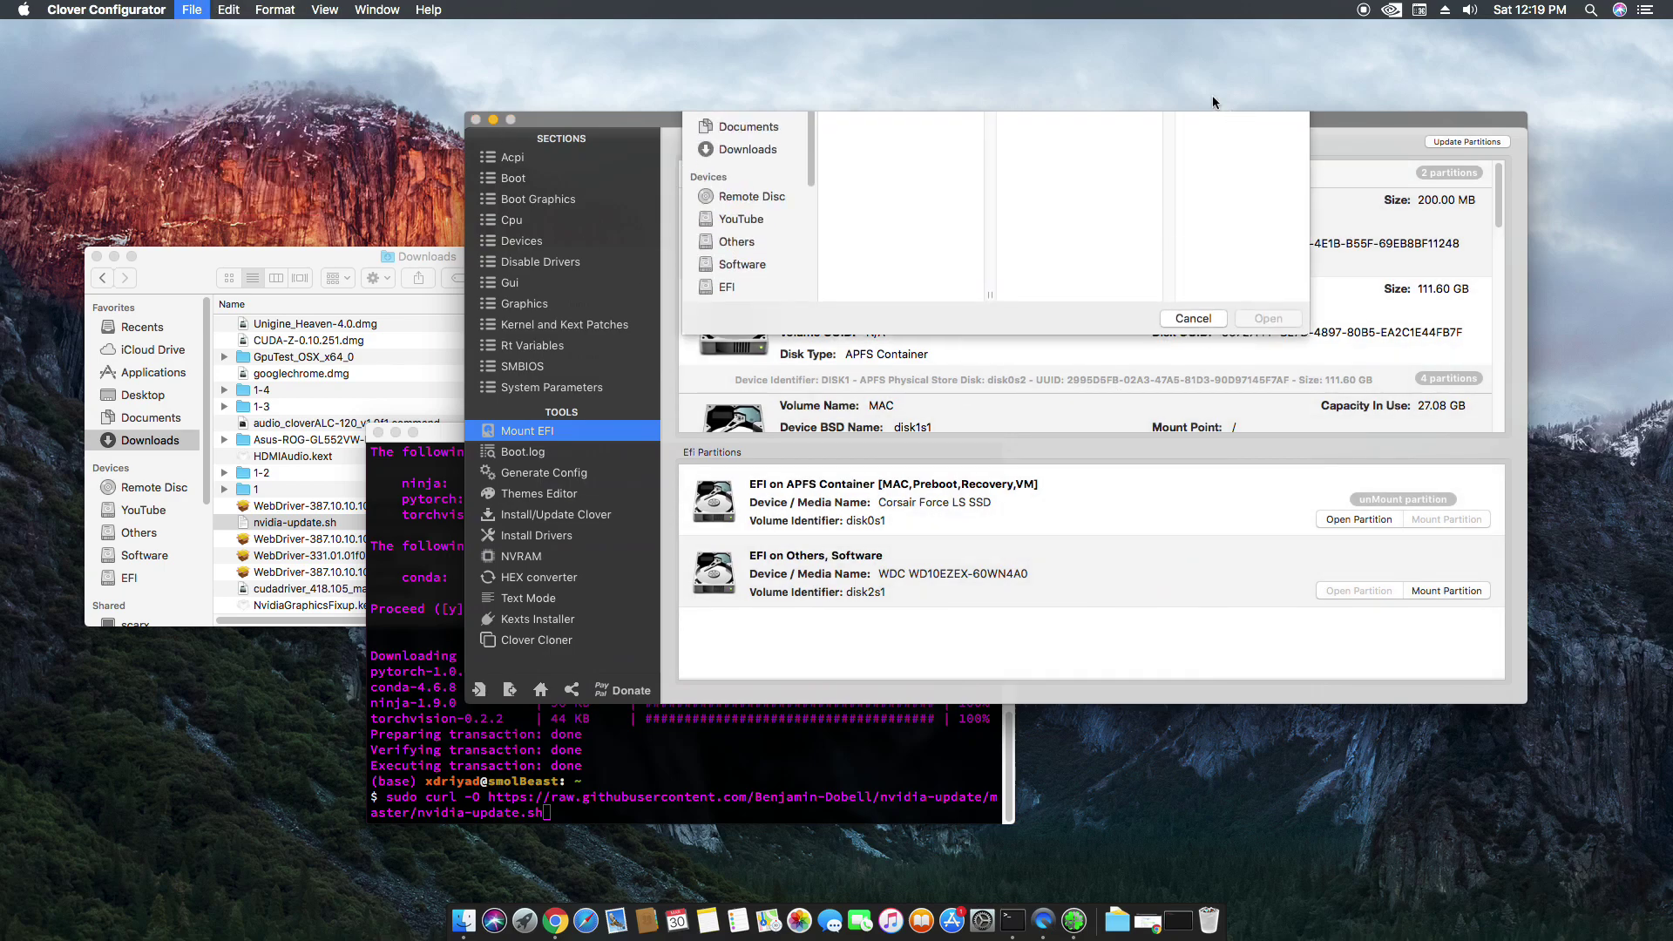
{"action": "left_click", "coordinate": [736, 454]}
{"action": "left_click", "coordinate": [879, 178]}
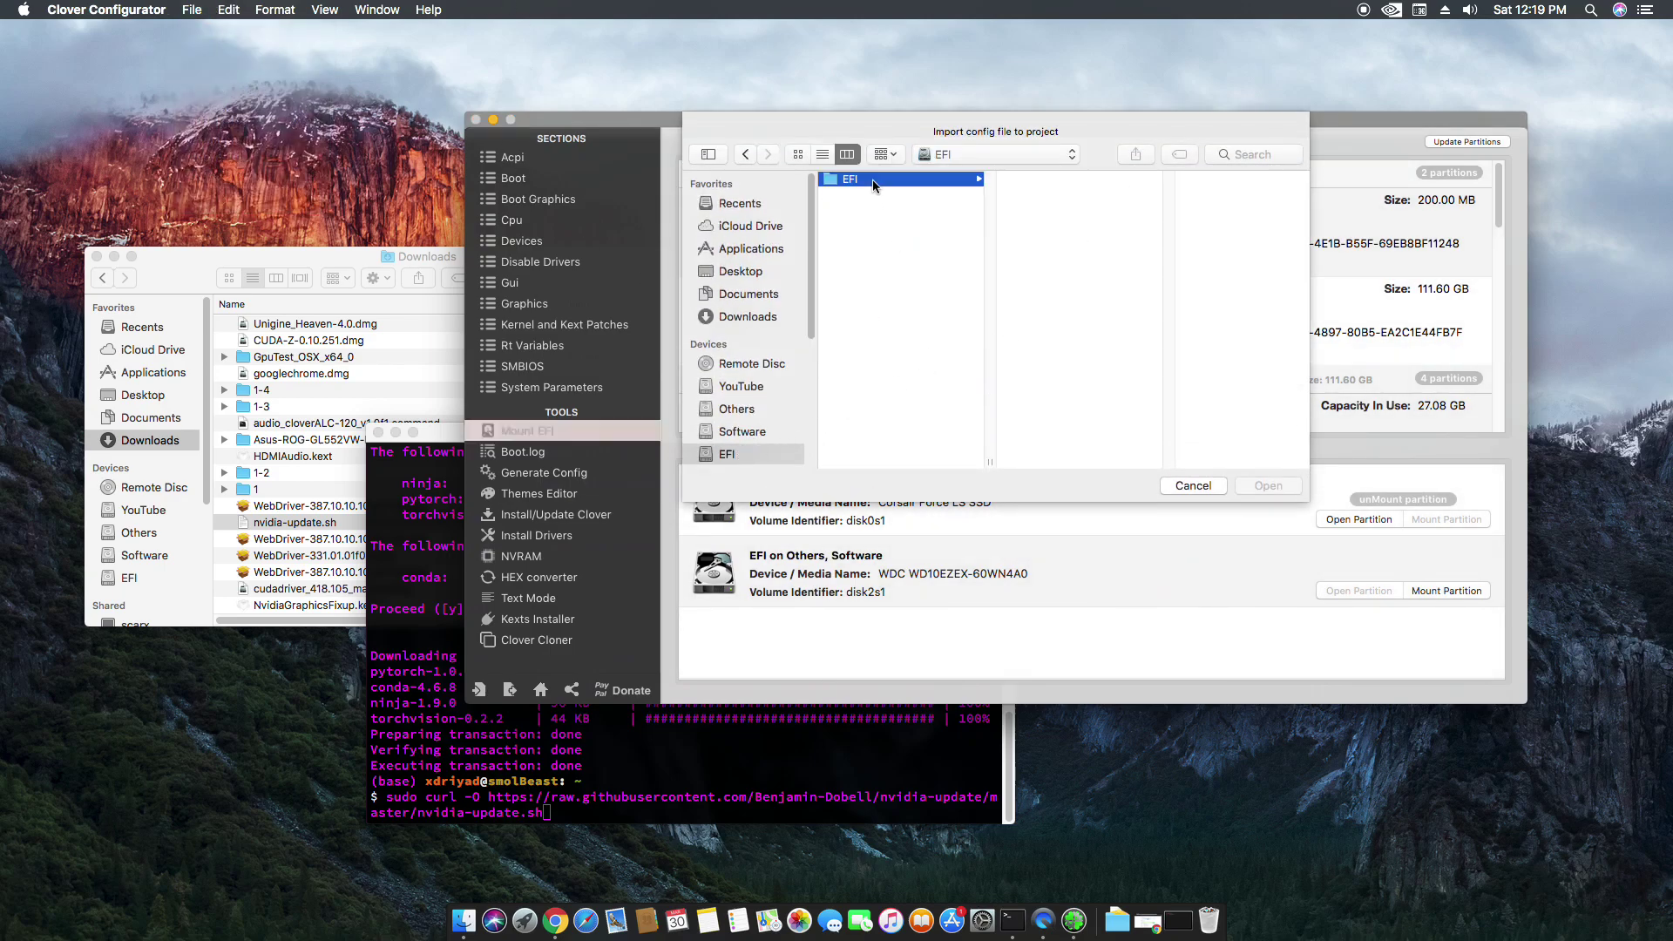
{"action": "left_click", "coordinate": [1045, 212]}
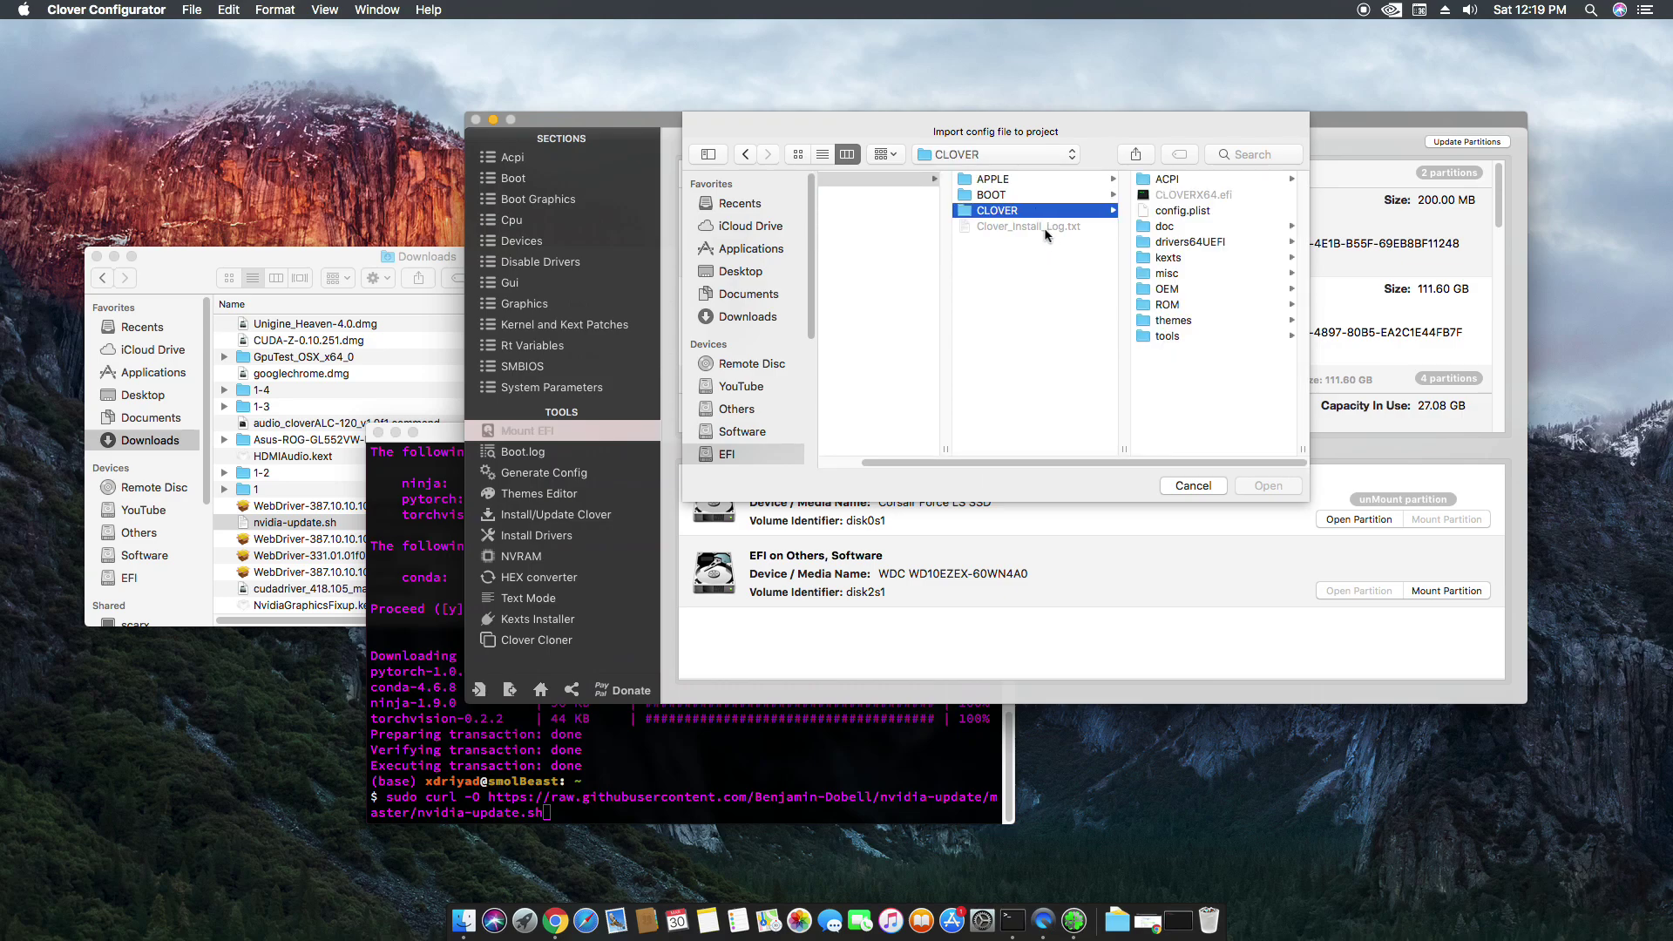
{"action": "left_click", "coordinate": [1198, 213]}
{"action": "left_click", "coordinate": [1268, 485]}
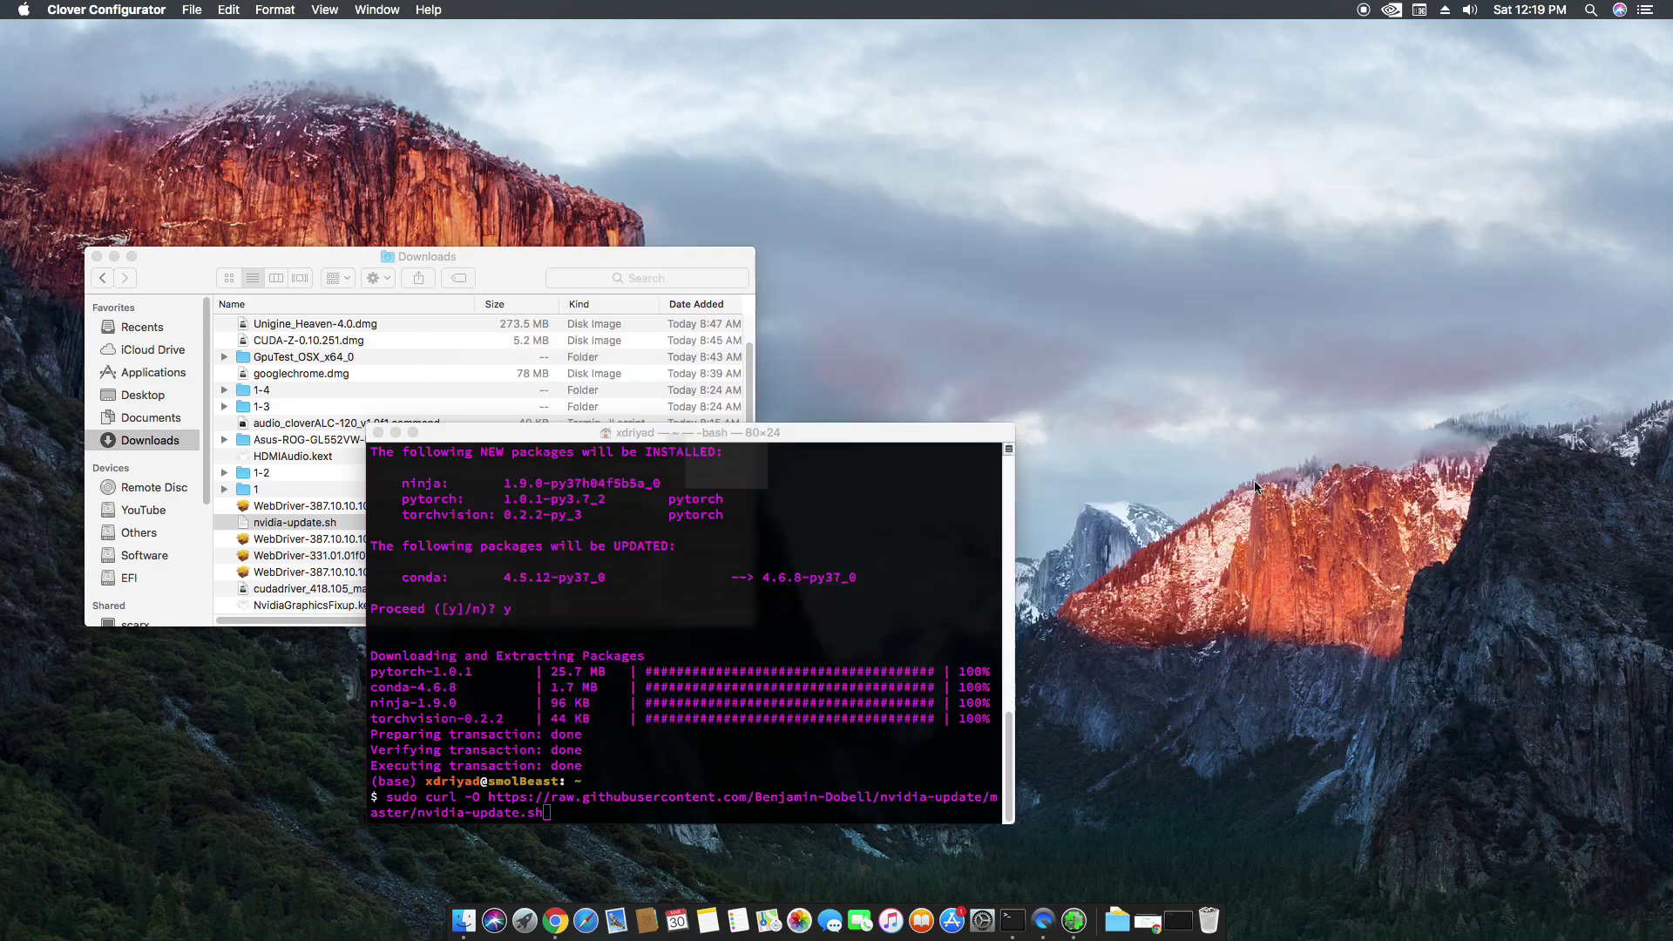
{"action": "left_click", "coordinate": [356, 439]}
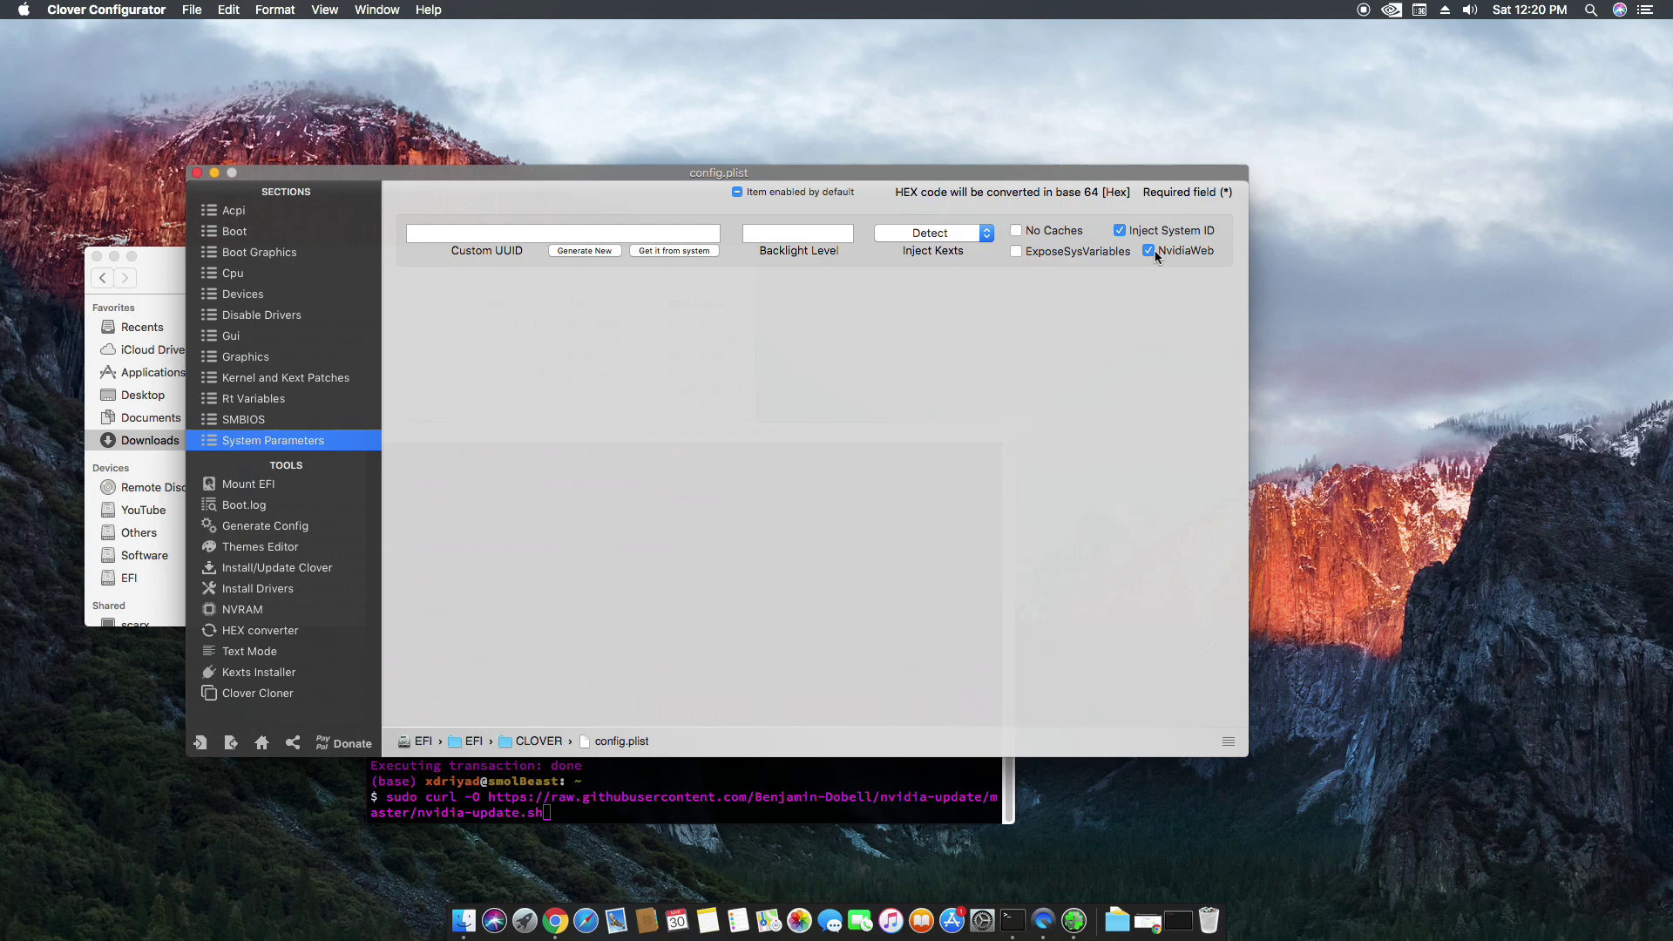
{"action": "left_click_drag", "start_coordinate": [606, 169], "coordinate": [785, 151]}
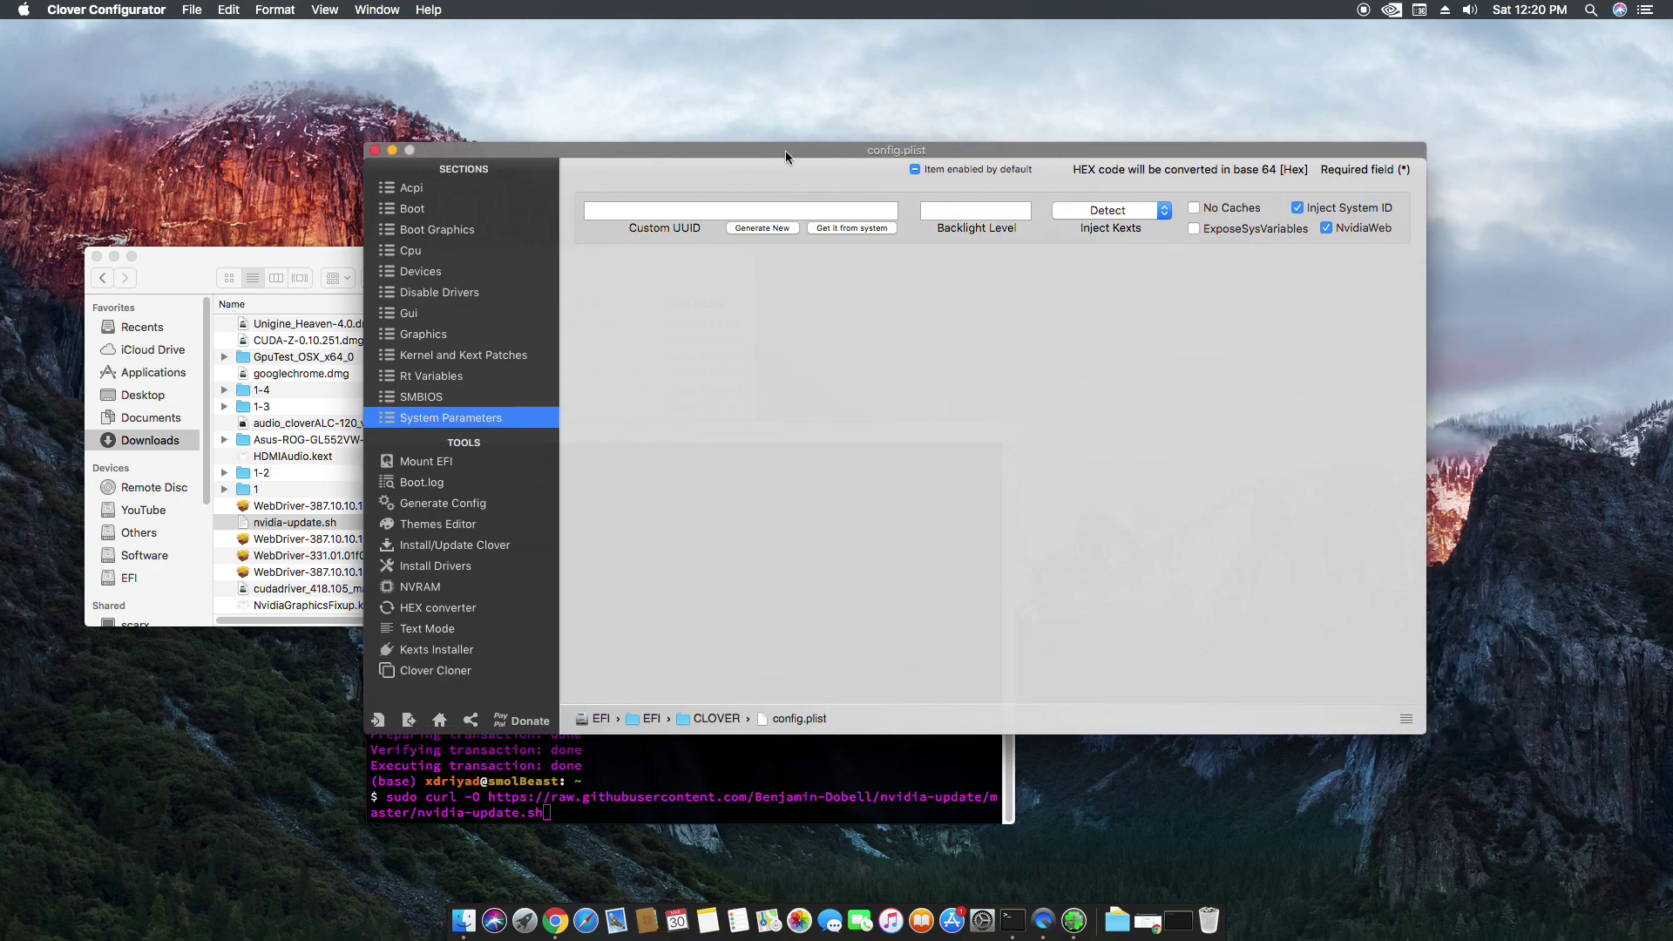